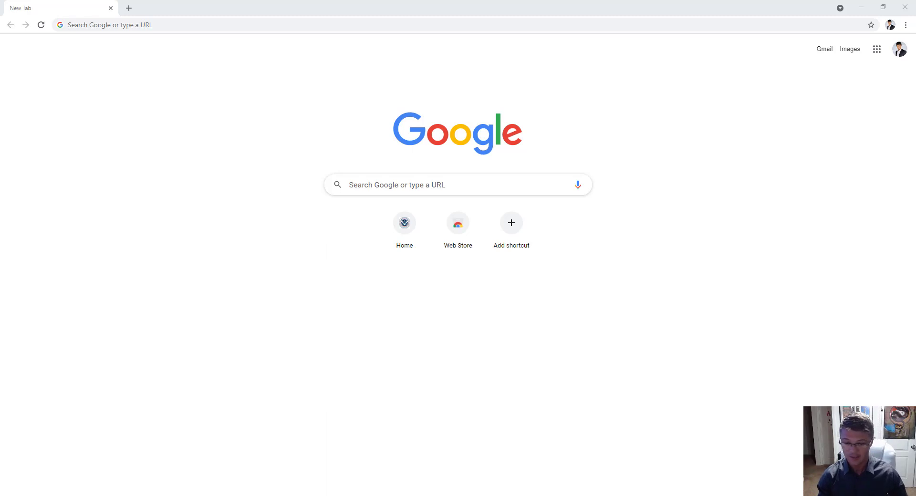
Enter uscis.gov in Chrome's address bar to load the USCIS home page.
left_click(229, 27)
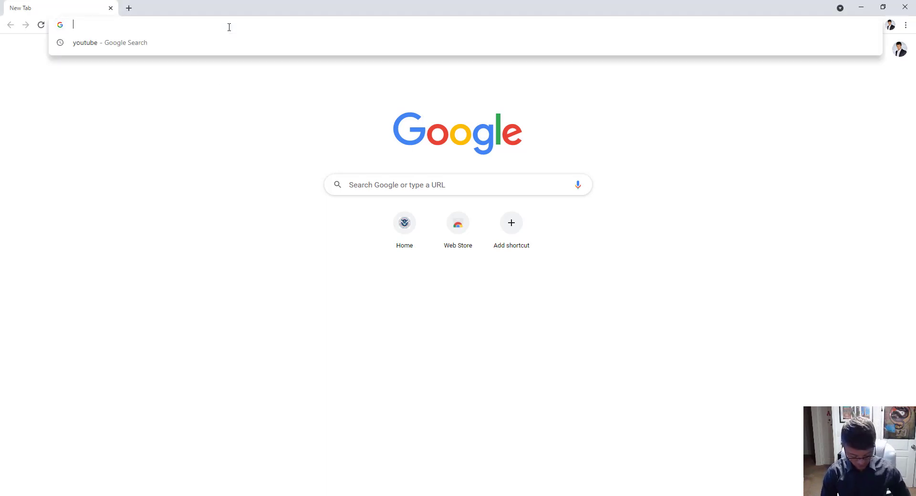
type("uscis.")
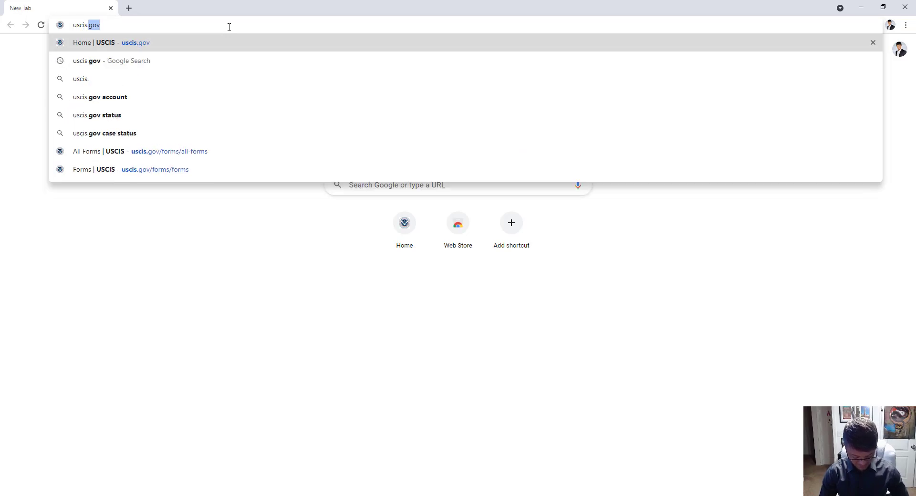
type("gov")
key("Return")
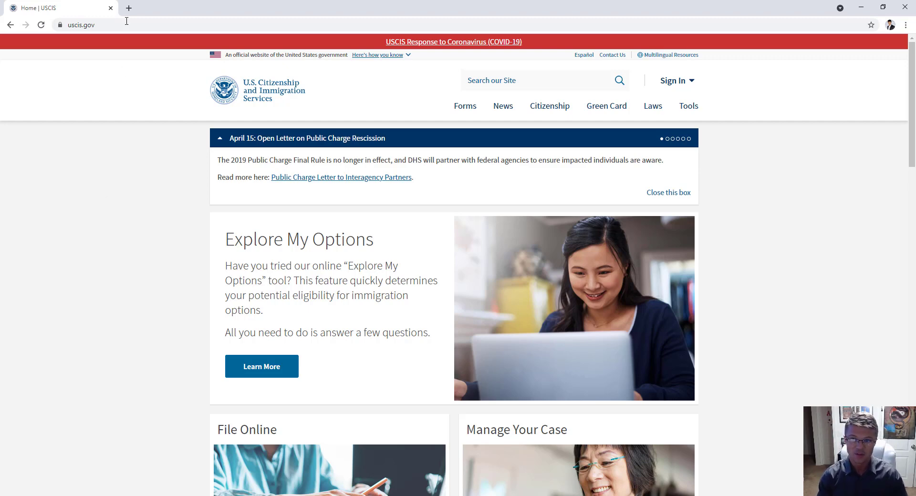
Scroll the USCIS home page and follow the 'Check processing times' link under Manage Your Case.
left_click(98, 25)
left_click(125, 166)
scroll(91, 160, "down", 8)
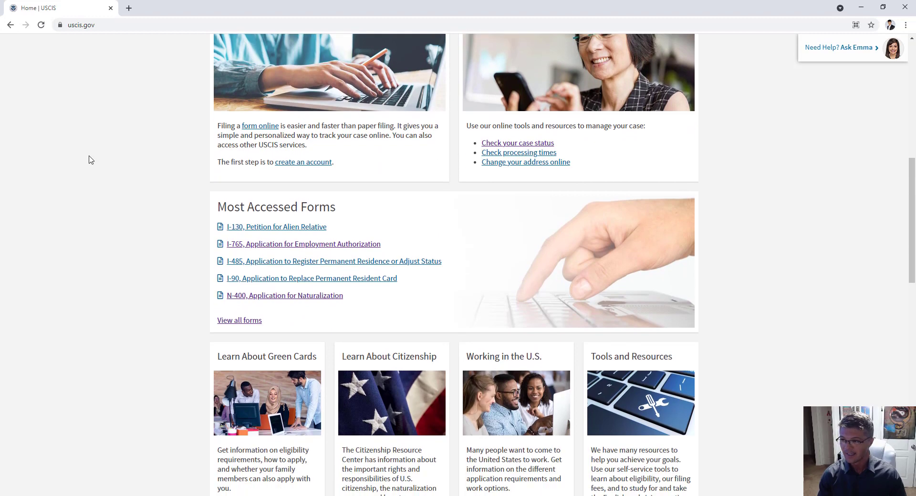
scroll(845, 212, "up", 2)
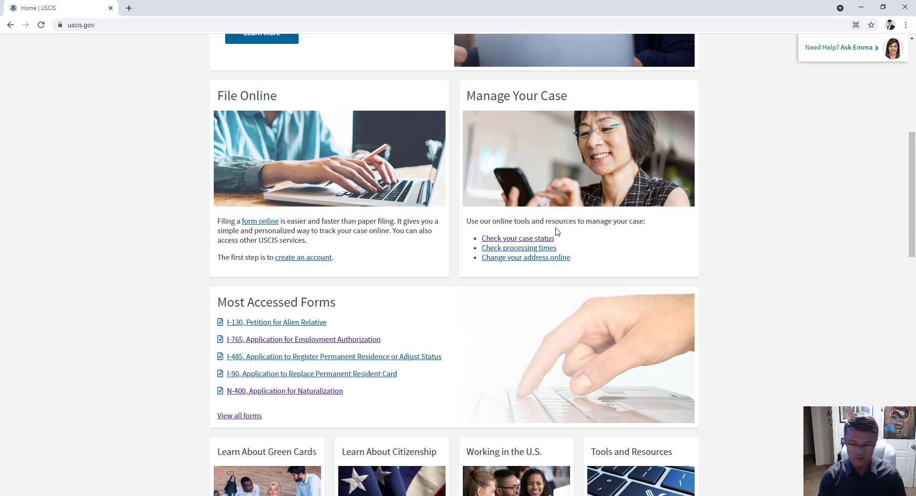
left_click(539, 249)
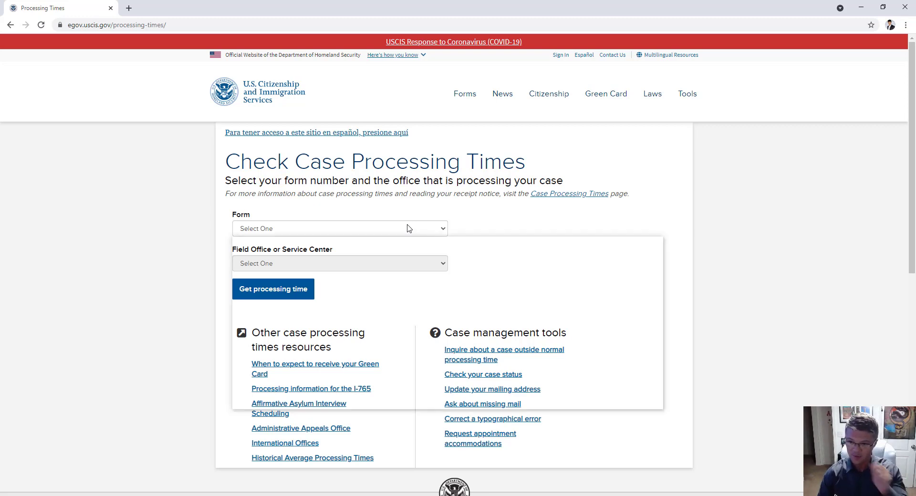
Expand the Form dropdown on the Check Case Processing Times page.
left_click(408, 228)
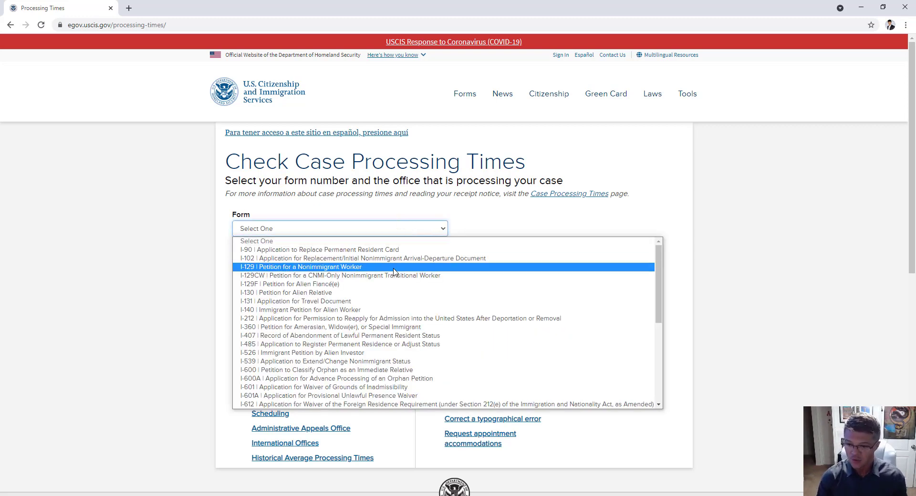
Choose I-485 as the form and browse the Field Office or Service Center list.
left_click(323, 344)
left_click(400, 262)
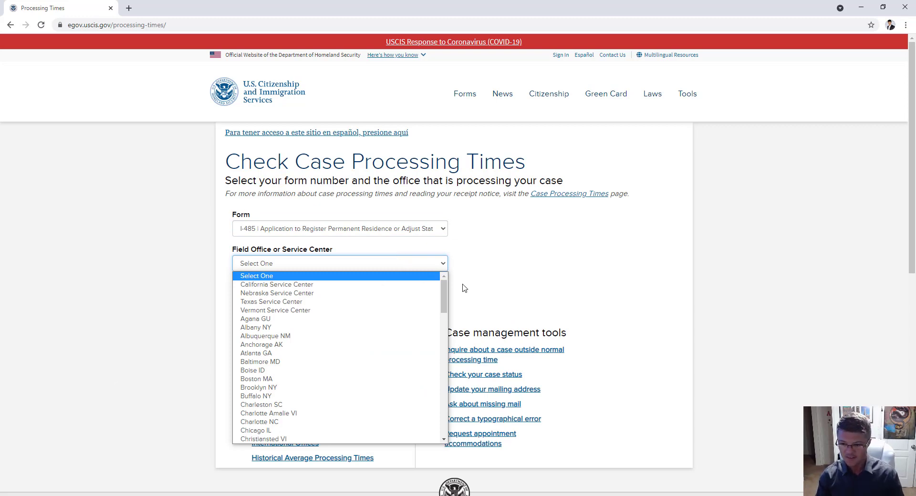
scroll(441, 304, "down", 1)
left_click_drag(442, 304, 436, 385)
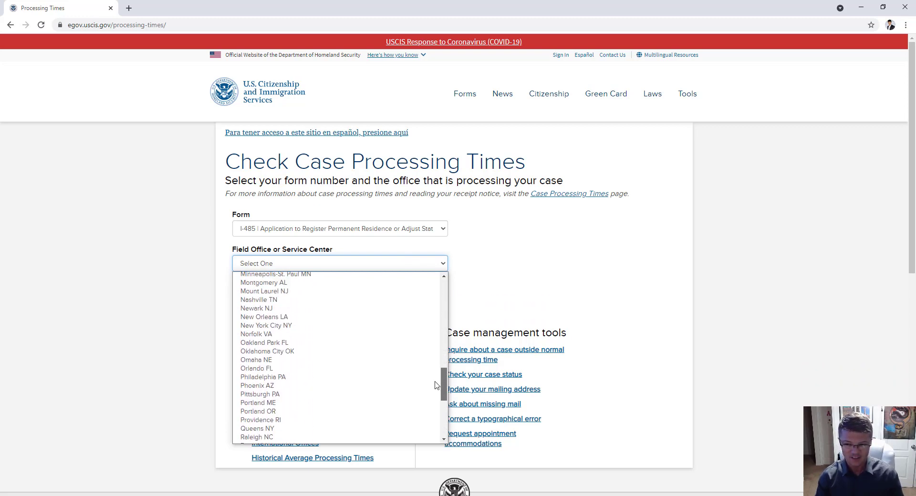
scroll(341, 376, "up", 8)
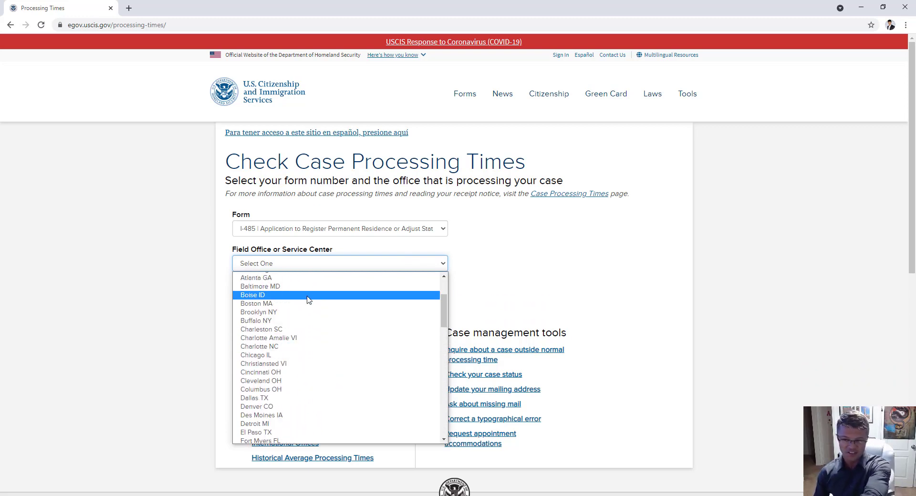
scroll(355, 305, "down", 4)
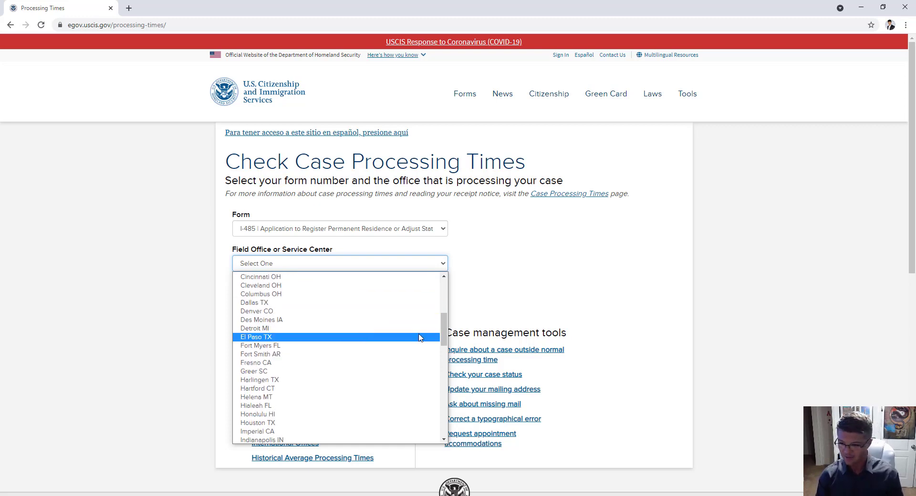
scroll(404, 321, "up", 3)
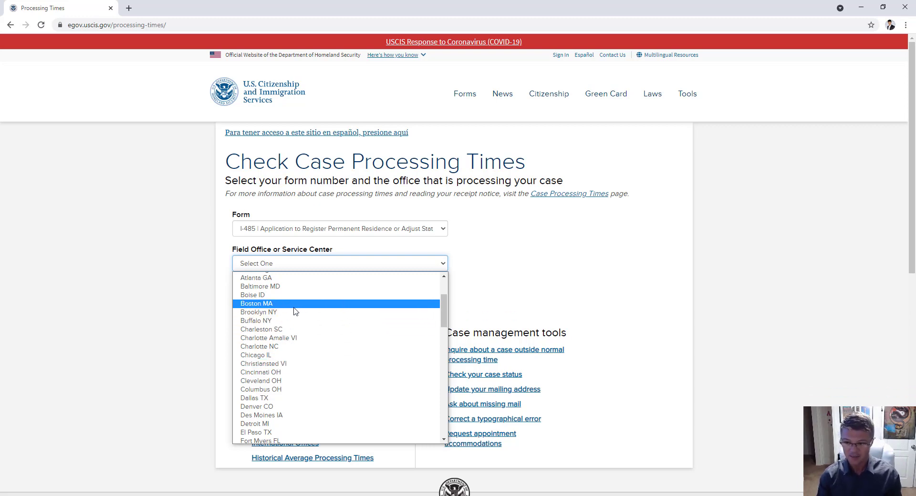
left_click_drag(443, 313, 447, 283)
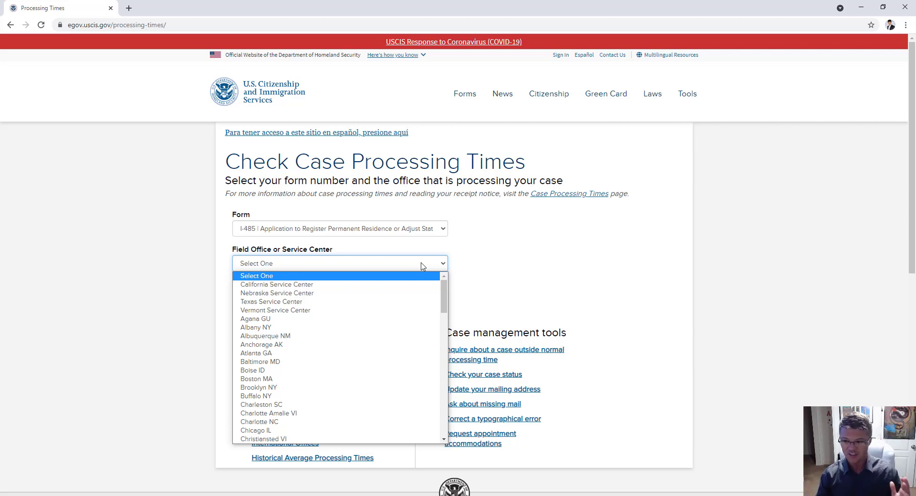
Switch the form to I-131 and expand the list of service centers that handle it.
left_click(429, 228)
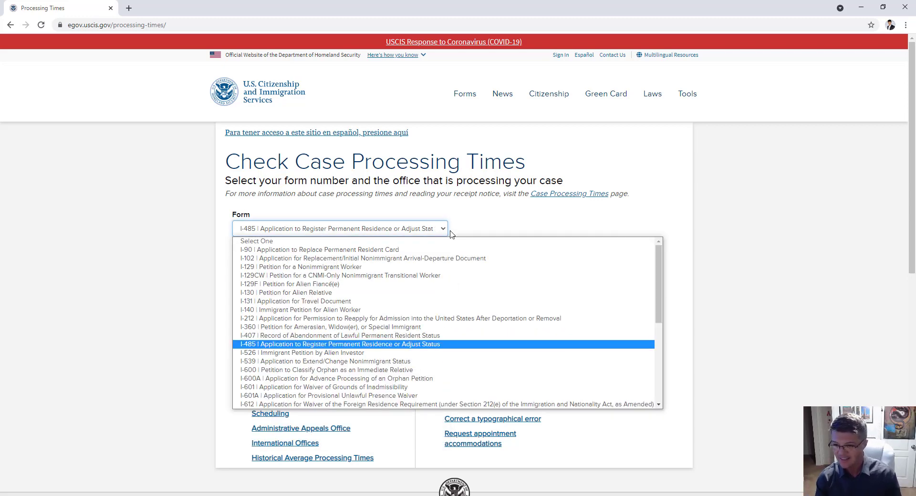
left_click(339, 303)
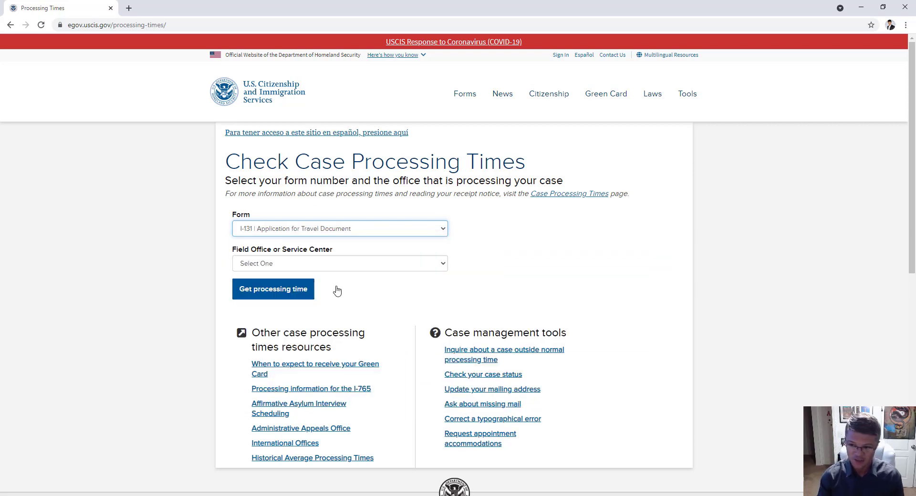
left_click(416, 264)
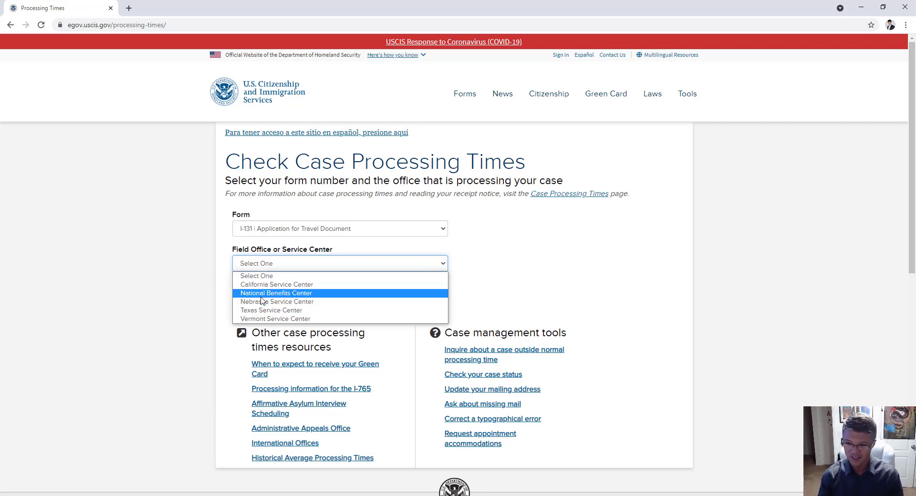
left_click(152, 313)
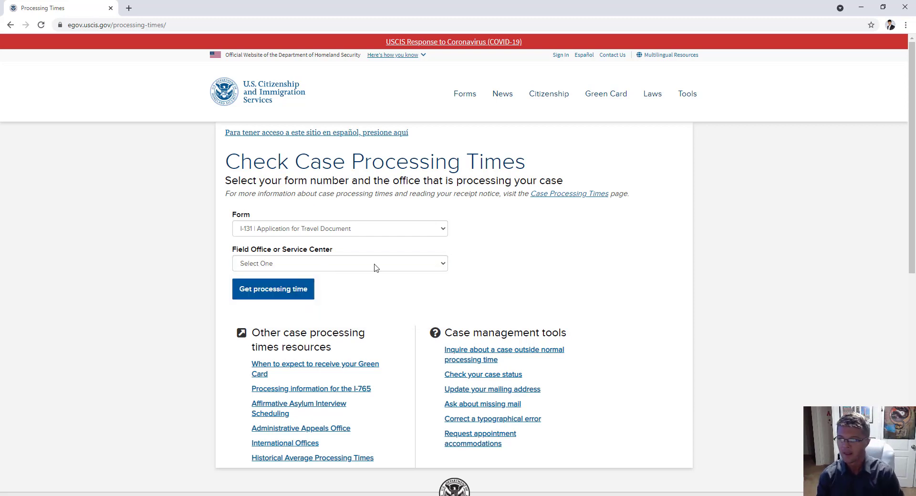
left_click(372, 231)
scroll(413, 310, "down", 5)
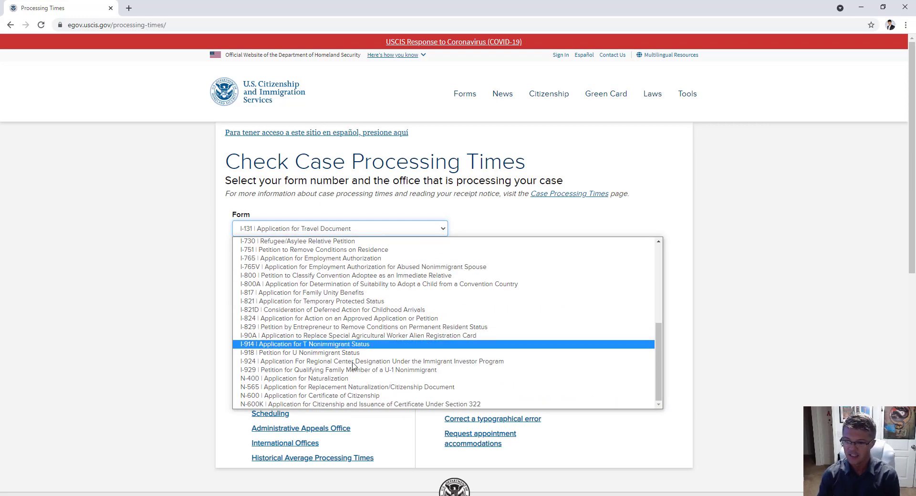
left_click(311, 379)
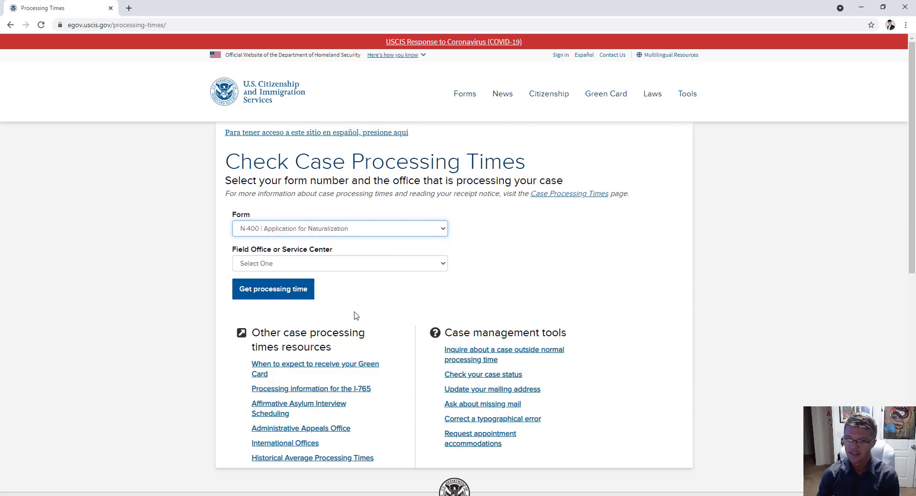
left_click(382, 266)
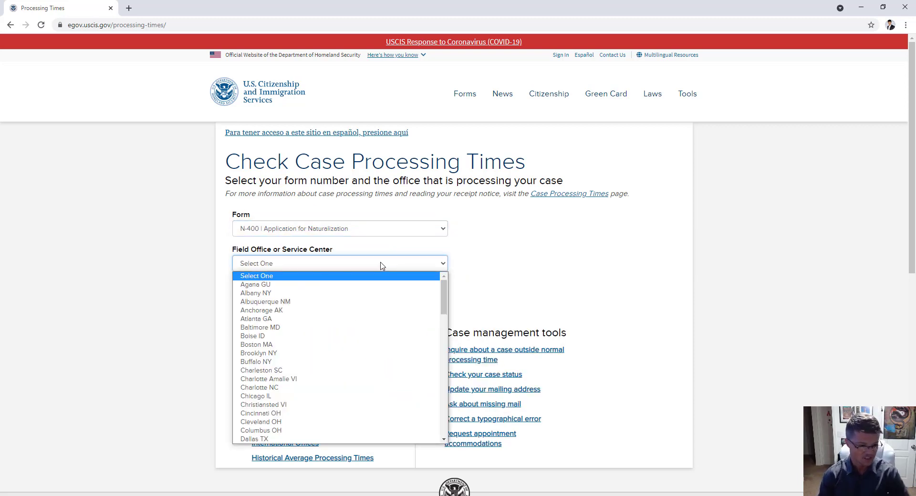
left_click(108, 333)
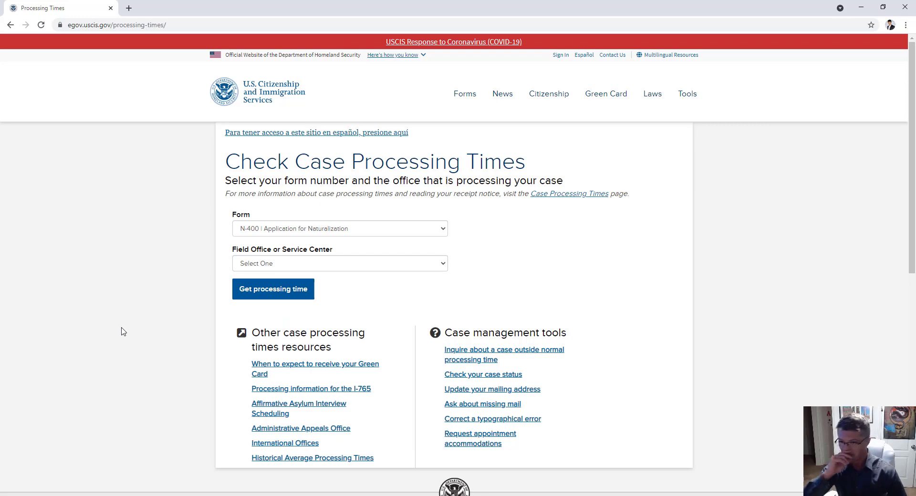
left_click(384, 238)
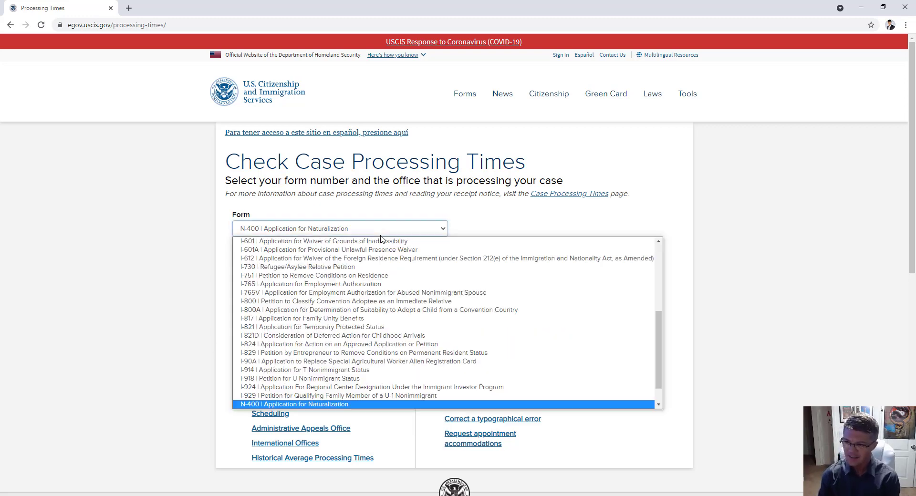
scroll(434, 294, "up", 5)
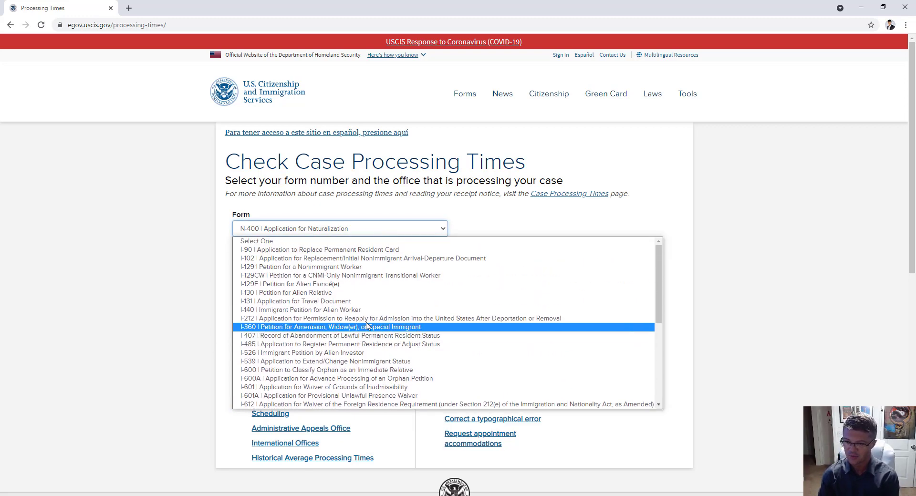
left_click(323, 305)
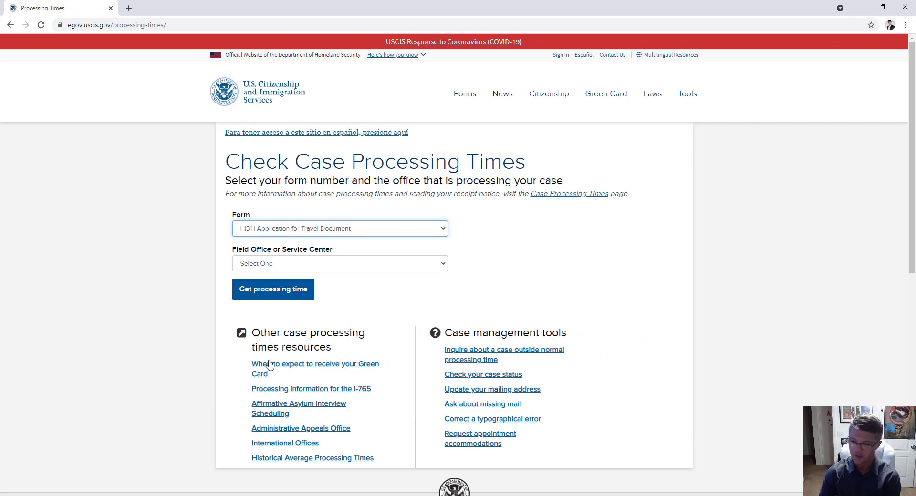
left_click(354, 265)
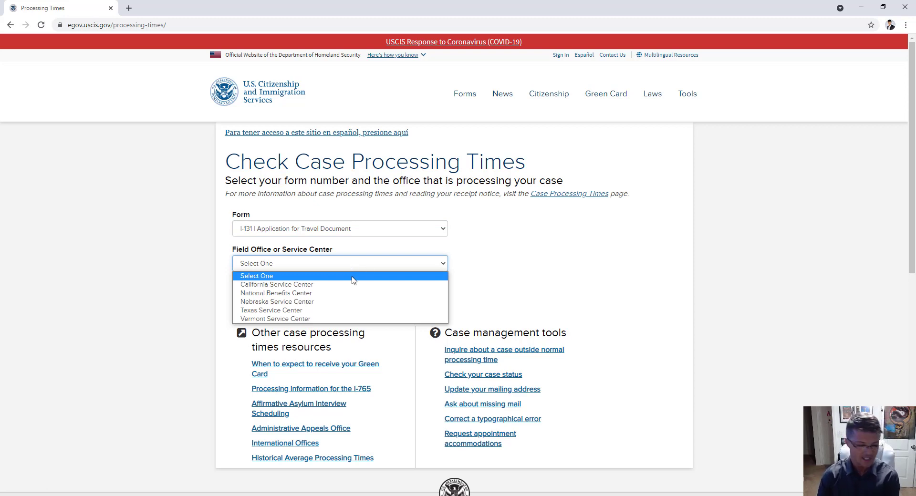
Get I-131 processing times for Texas Service Center and scroll to the results table.
left_click(319, 311)
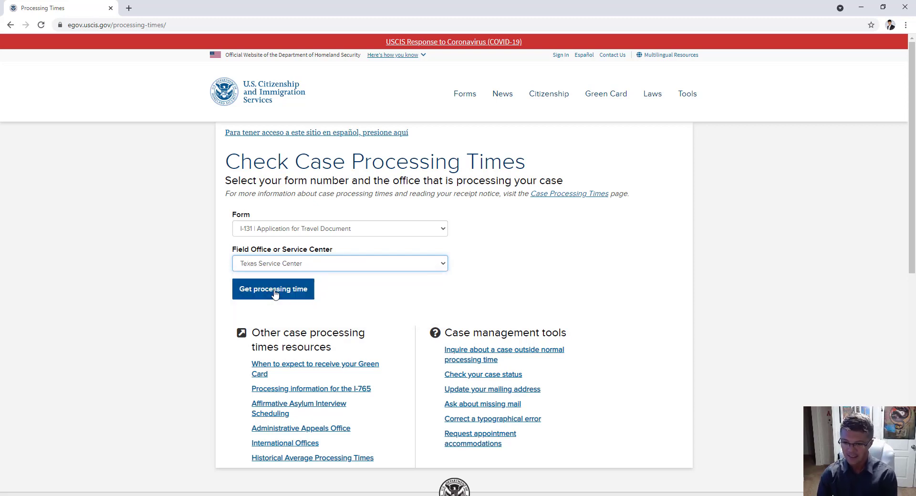
left_click(252, 291)
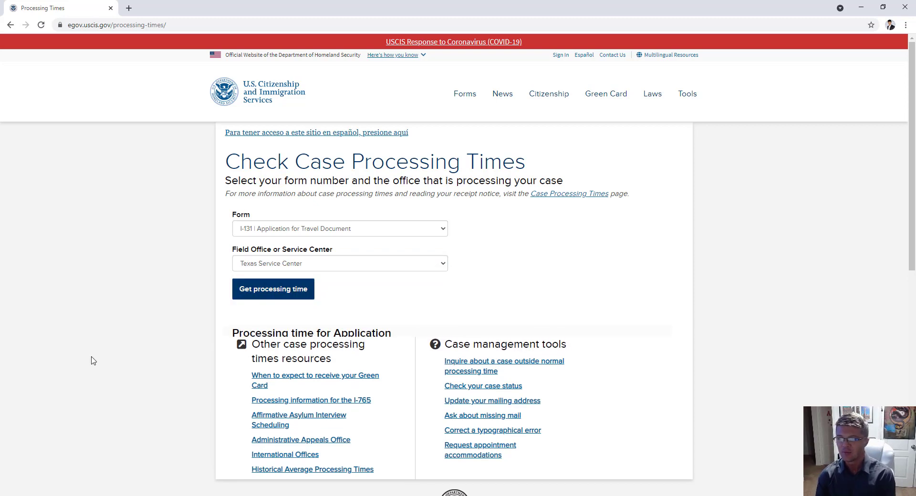
scroll(93, 361, "down", 4)
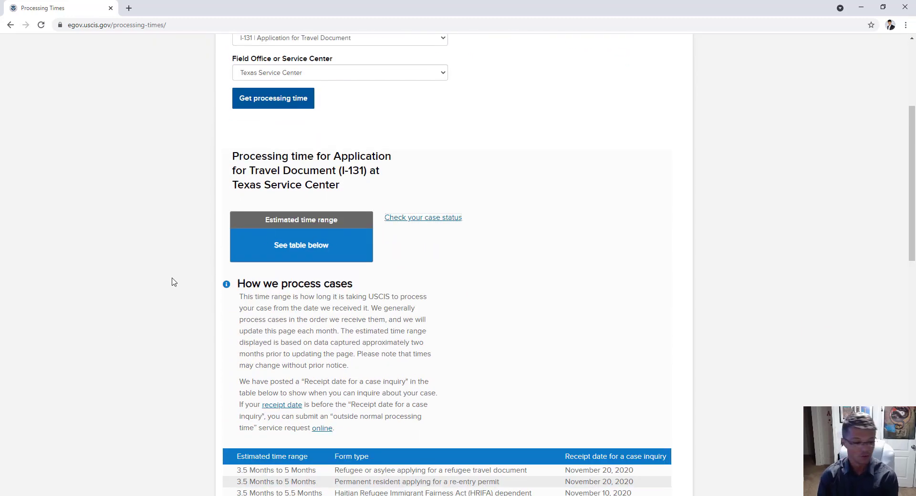
scroll(167, 285, "down", 3)
scroll(169, 286, "up", 2)
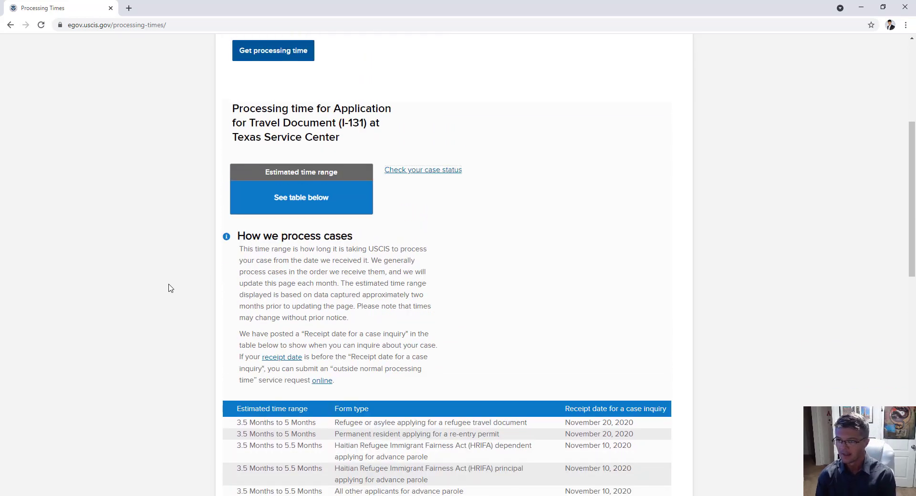
scroll(171, 287, "down", 3)
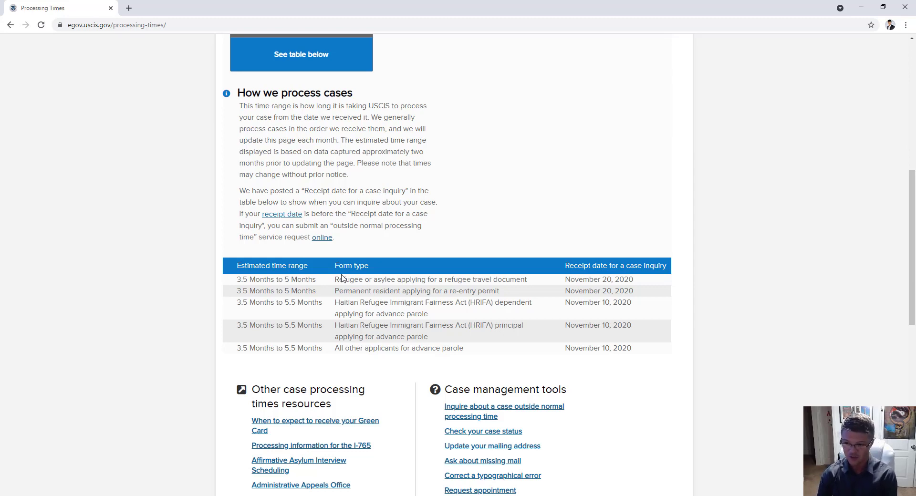
Highlight the refugee travel document row and its first receipt date for inquiries.
left_click_drag(335, 280, 532, 278)
left_click(533, 280)
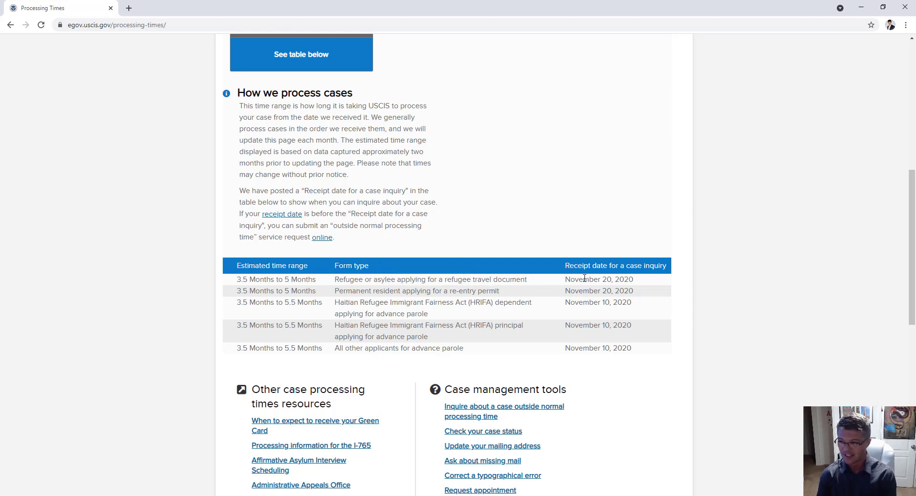
left_click_drag(566, 280, 634, 280)
left_click(634, 279)
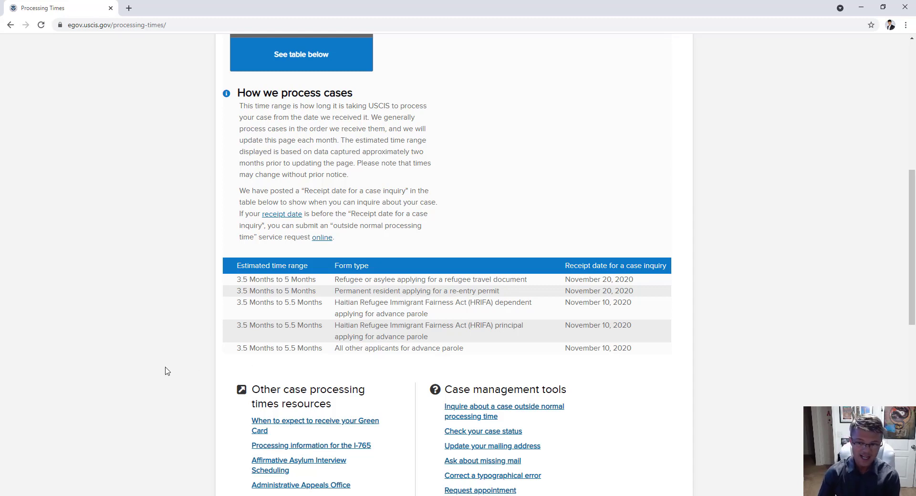
Scroll back up and expand the Form dropdown again.
scroll(168, 368, "up", 8)
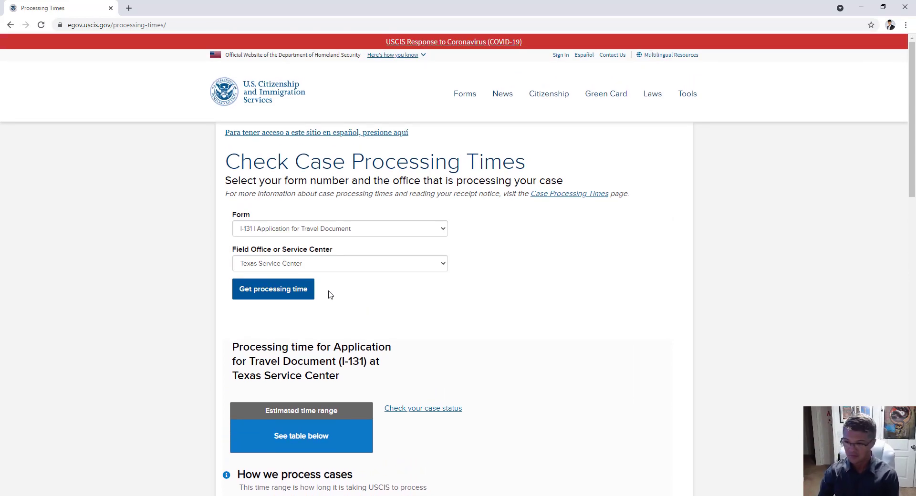
left_click(349, 228)
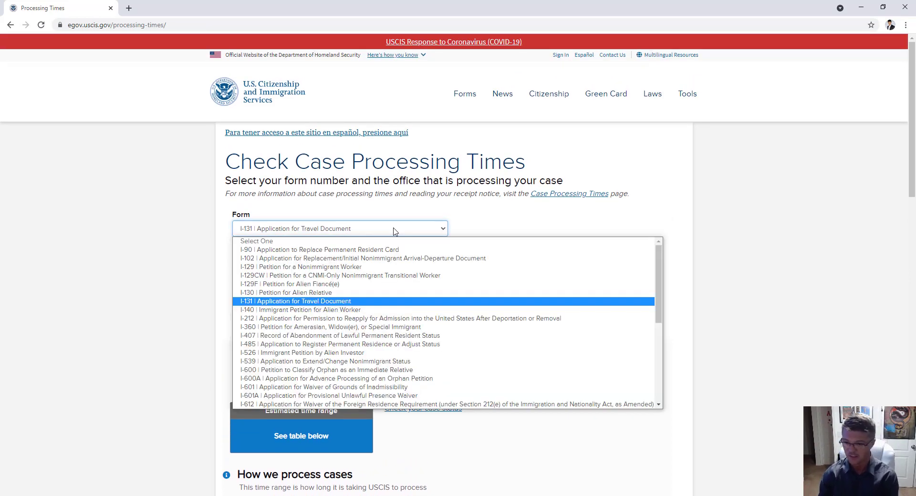
Request N-400 Application for Naturalization processing times for the Atlanta GA field office.
scroll(436, 301, "down", 5)
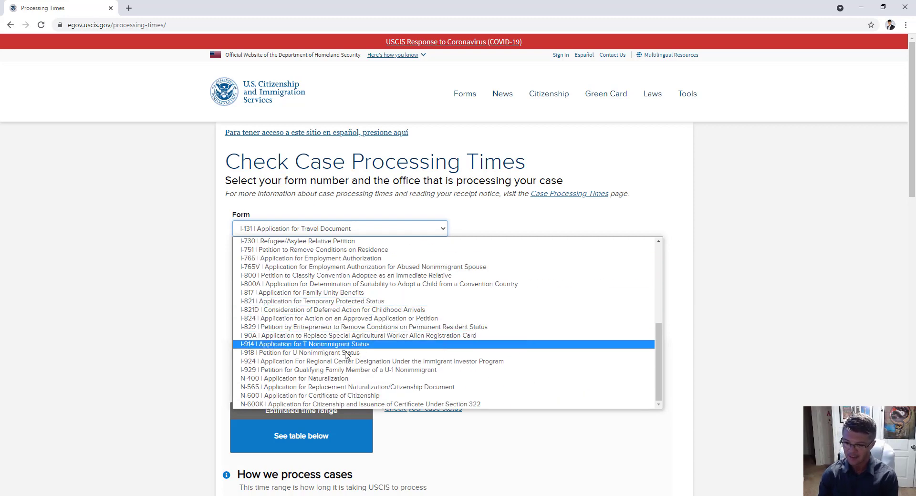
left_click(306, 379)
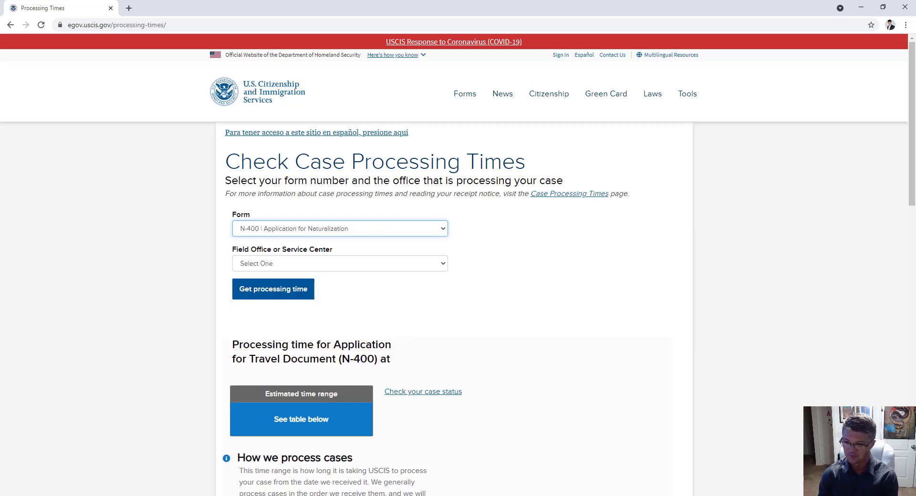
left_click(369, 267)
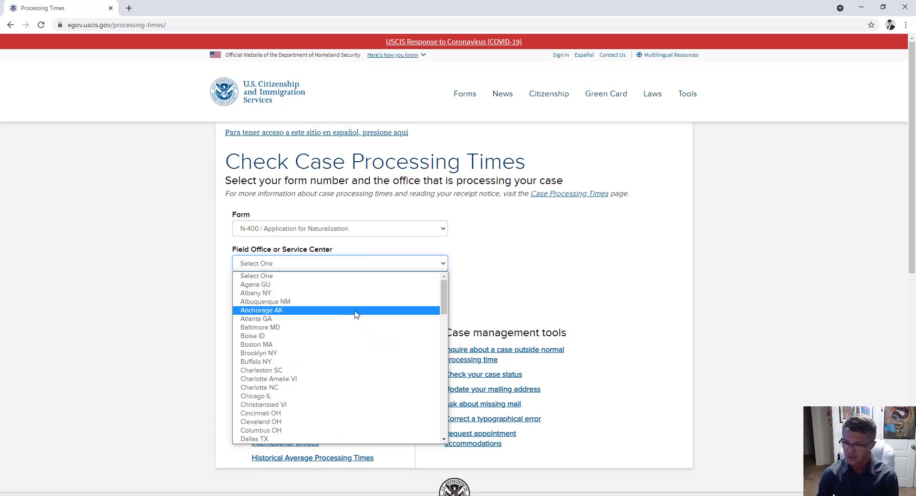
left_click(304, 323)
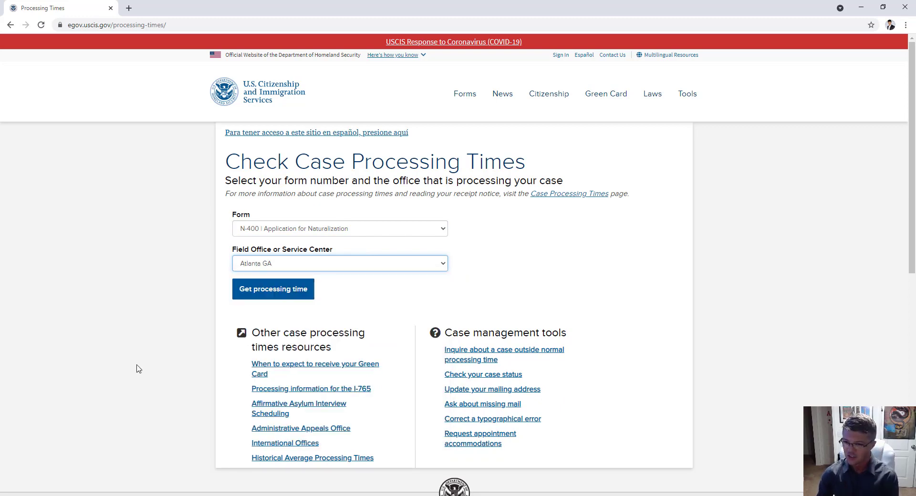
left_click(279, 300)
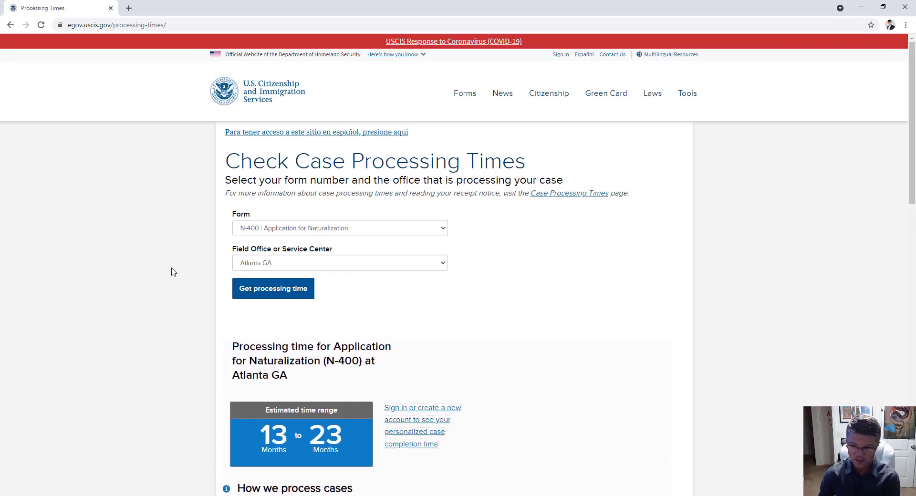
scroll(170, 271, "down", 3)
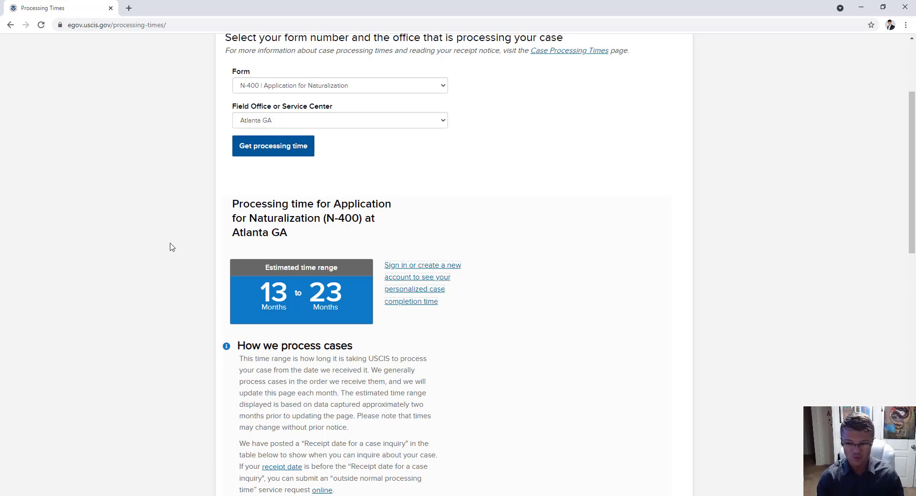
scroll(120, 269, "down", 4)
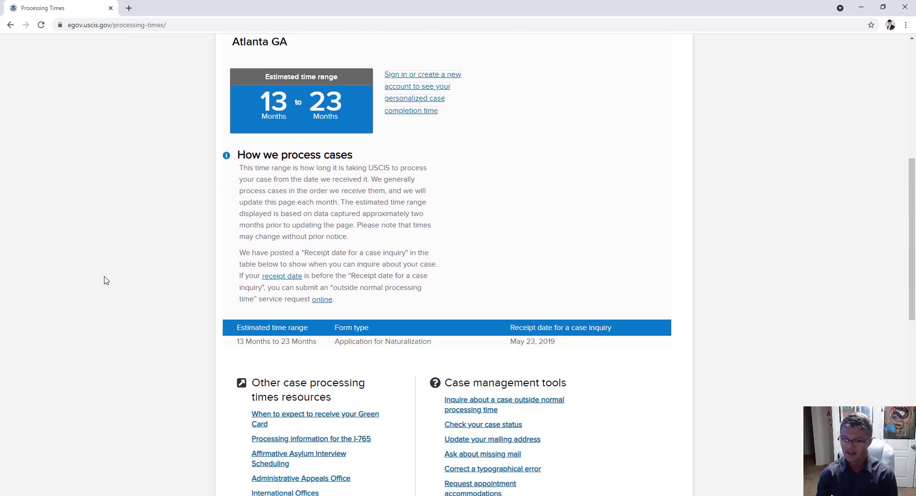
scroll(114, 288, "up", 1)
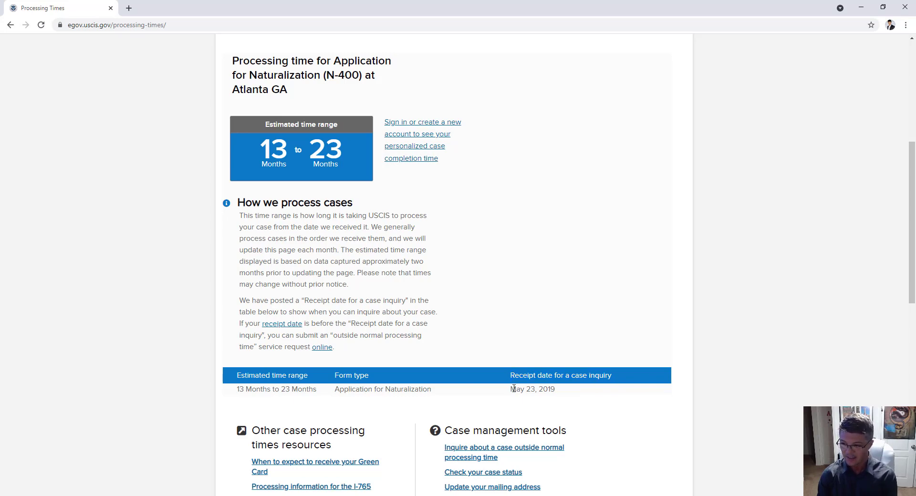
left_click_drag(513, 389, 550, 391)
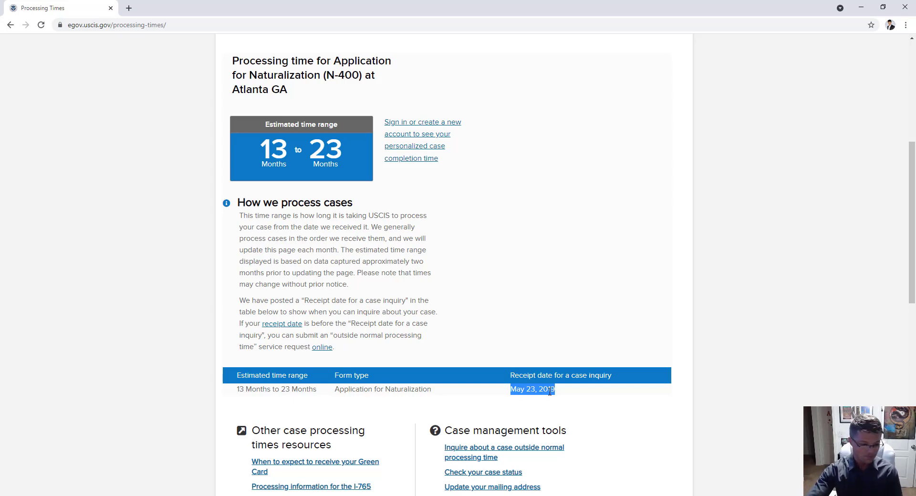
left_click(550, 391)
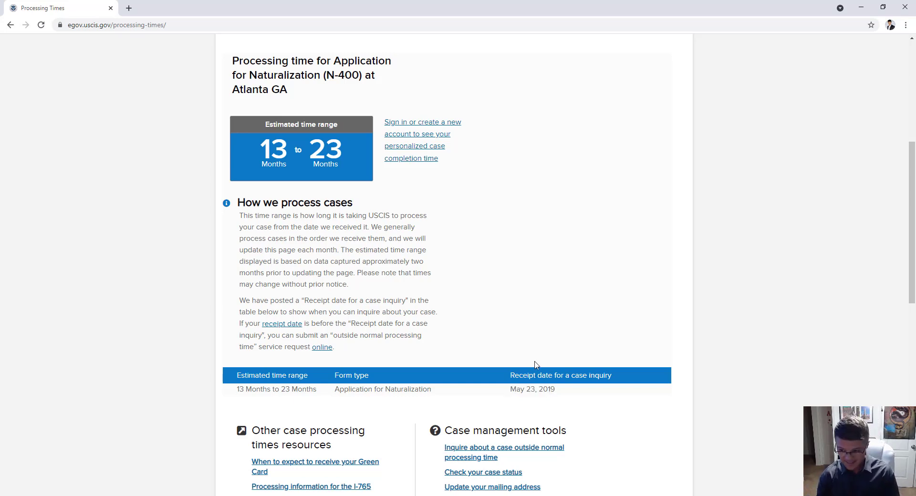
scroll(536, 363, "down", 1)
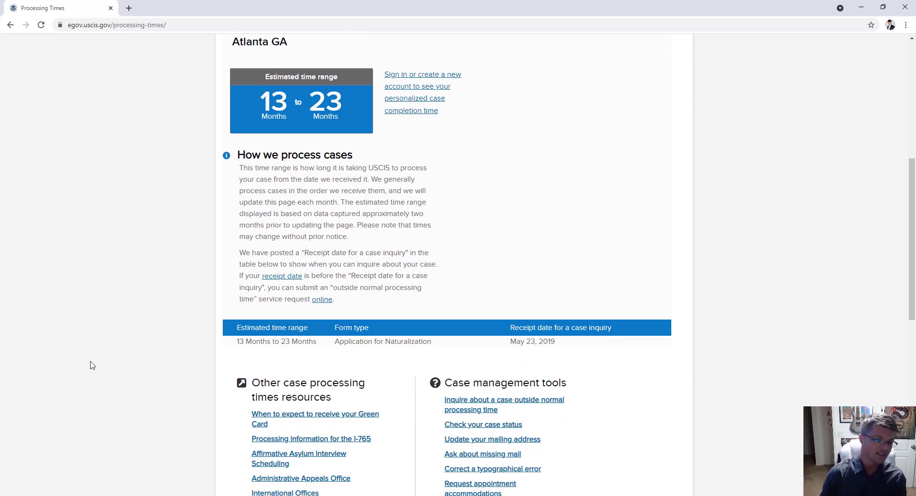
scroll(31, 399, "up", 1)
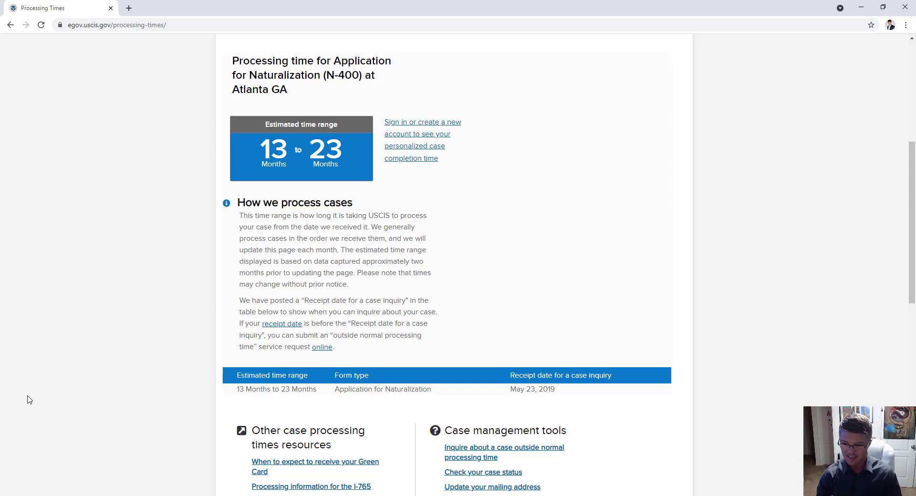
scroll(113, 338, "up", 2)
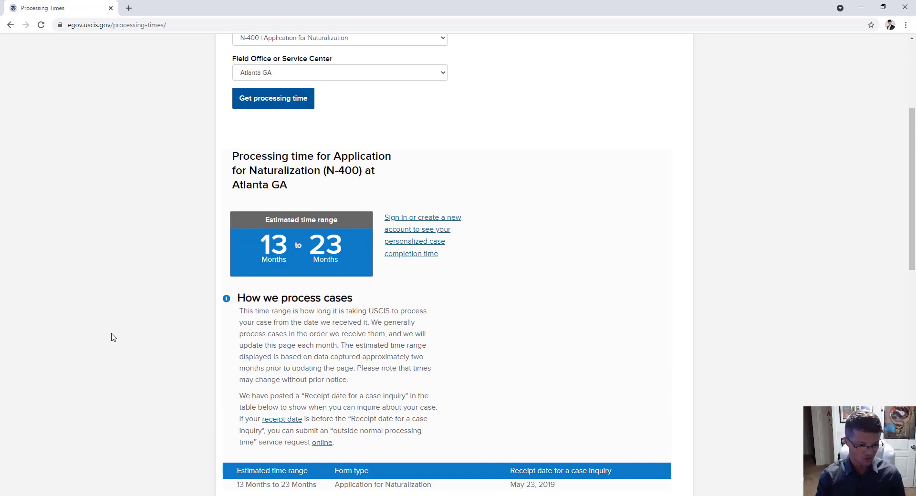
scroll(113, 337, "up", 2)
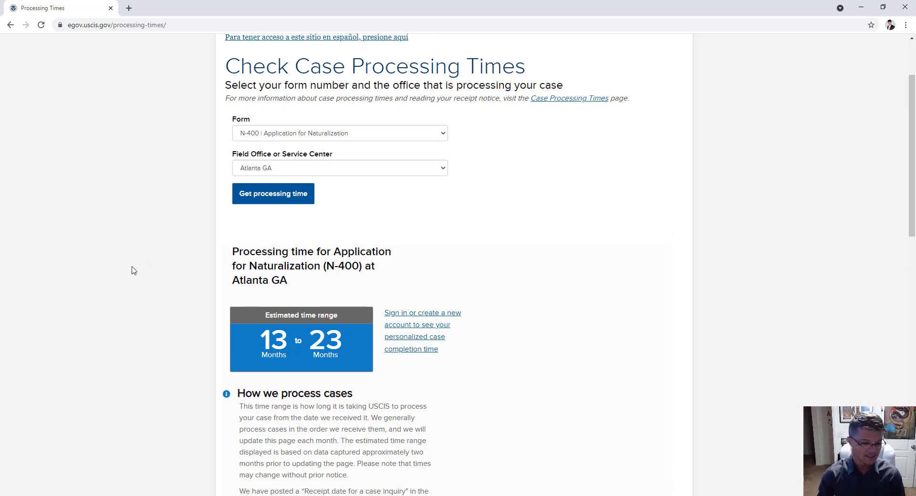
scroll(133, 270, "down", 5)
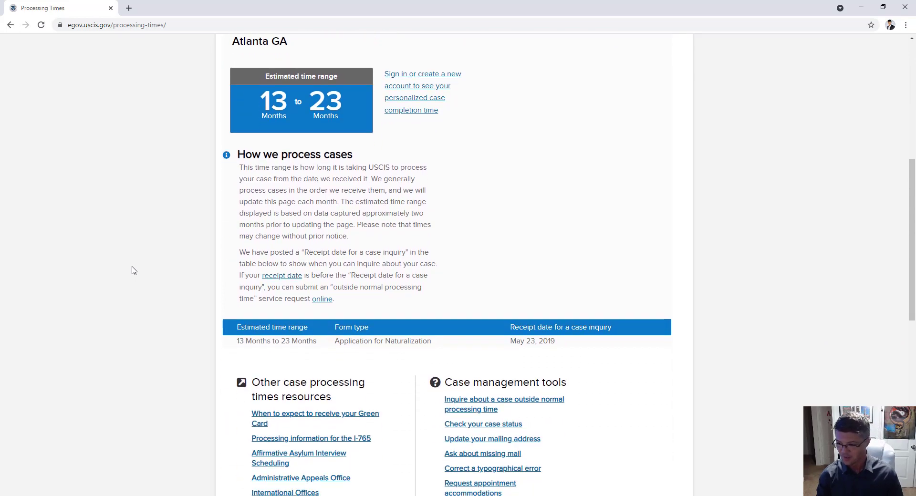
scroll(132, 270, "down", 3)
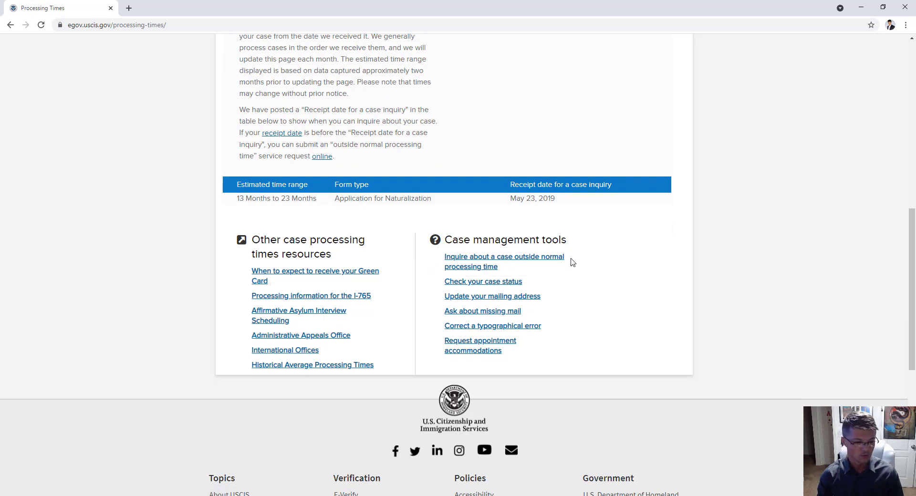
right_click(483, 265)
left_click(506, 265)
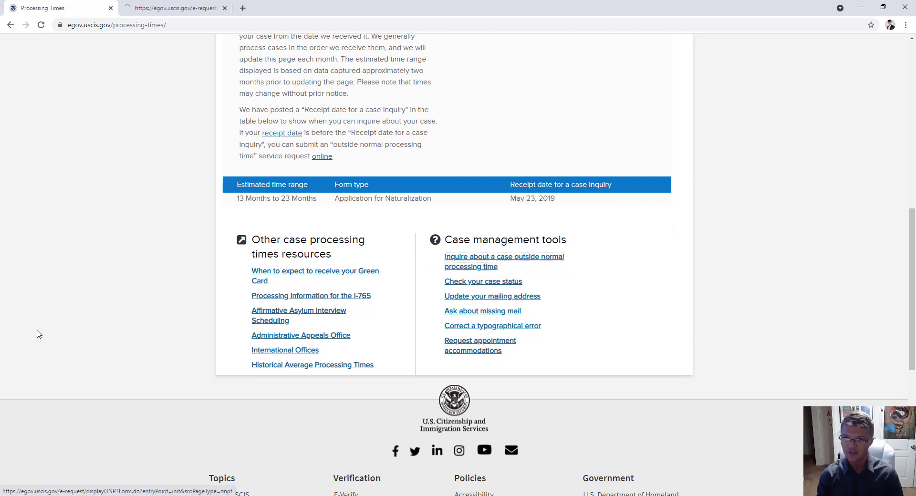
key("ctrl+Tab")
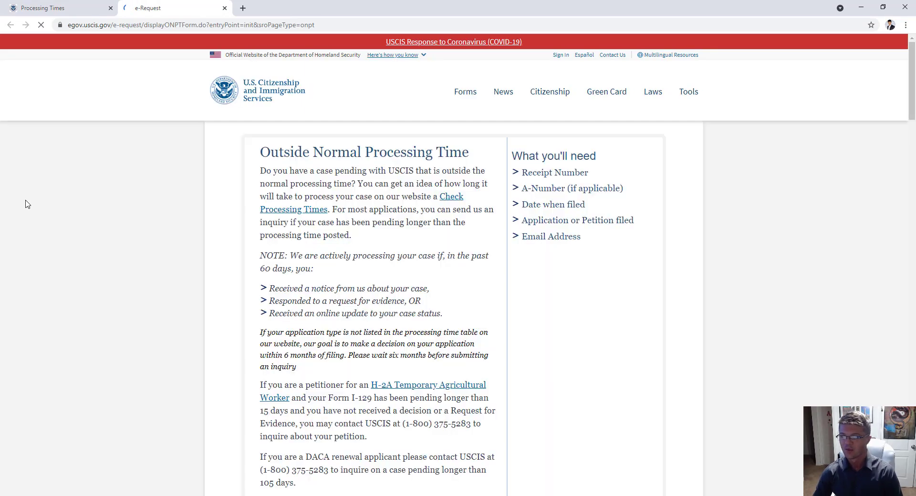
scroll(53, 191, "down", 5)
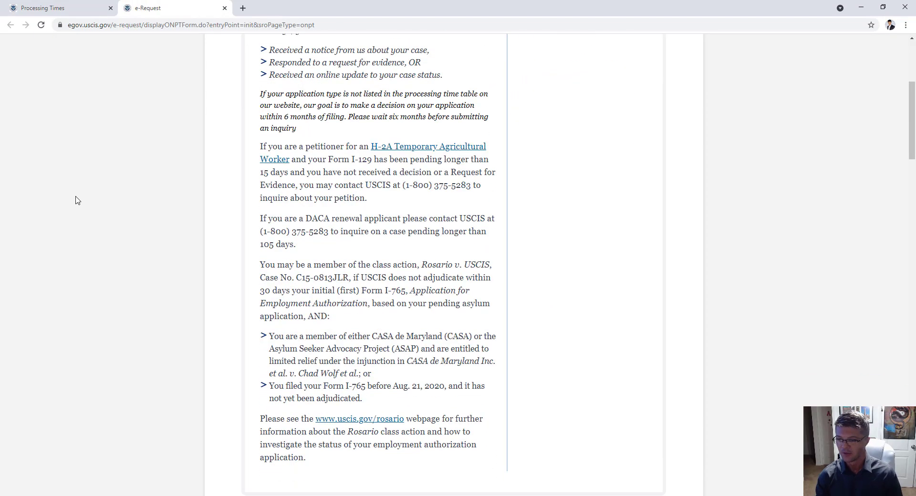
scroll(76, 200, "down", 9)
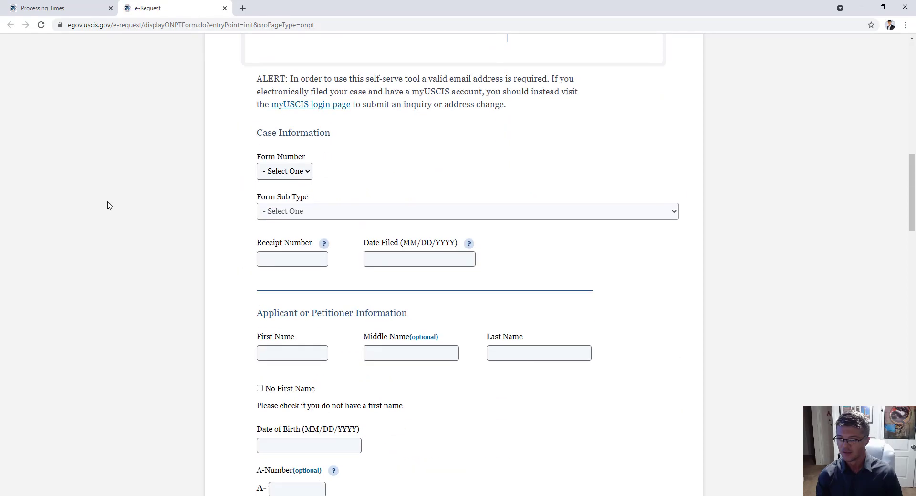
scroll(107, 205, "down", 12)
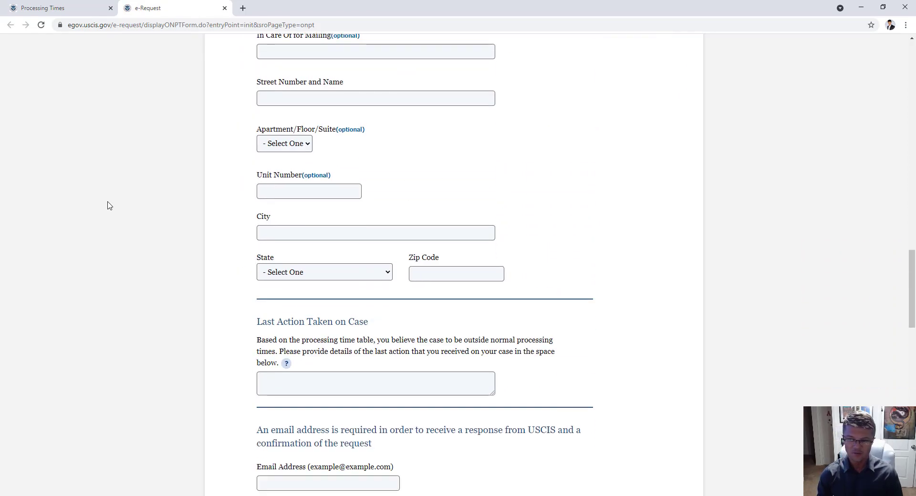
scroll(108, 205, "down", 4)
scroll(109, 205, "up", 13)
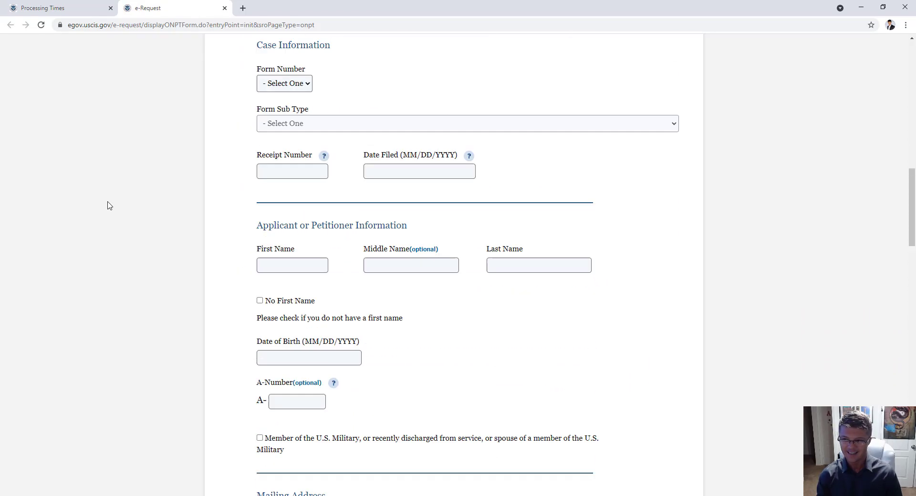
scroll(108, 205, "up", 4)
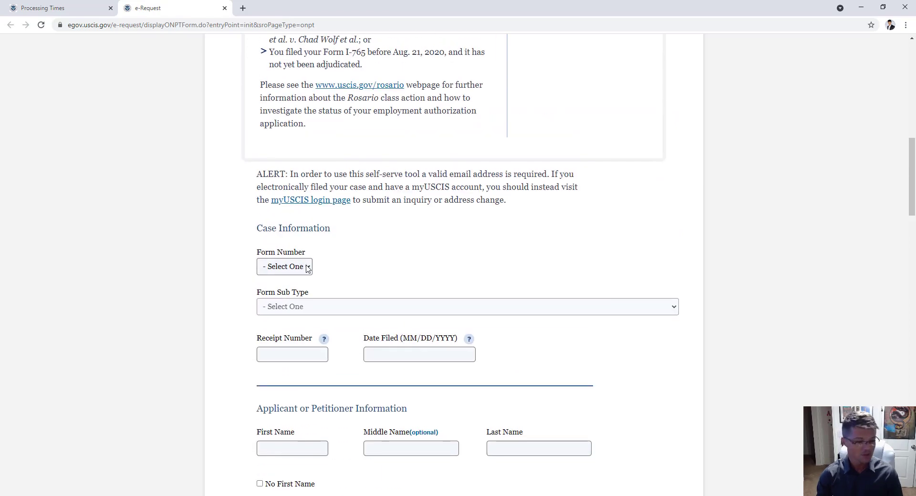
Set Form Number to N400 and Form Sub Type to N400 Application for Naturalization.
left_click(308, 269)
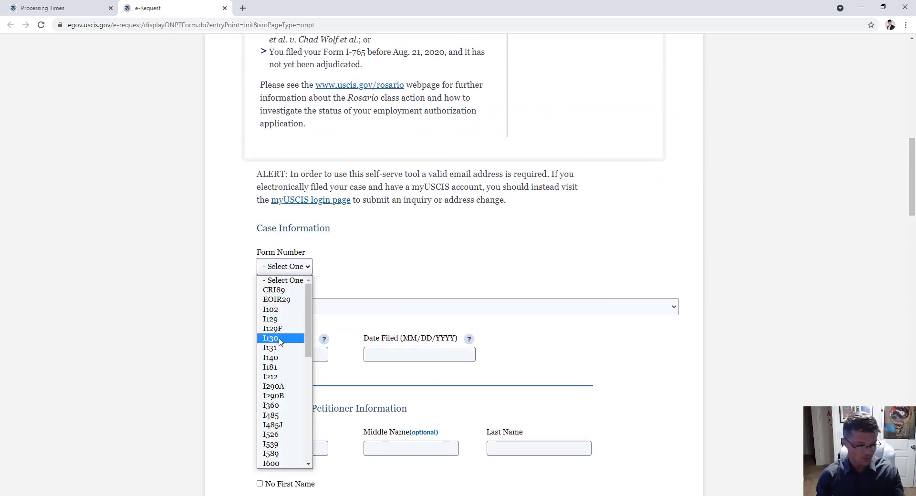
type("i7")
left_click(272, 411)
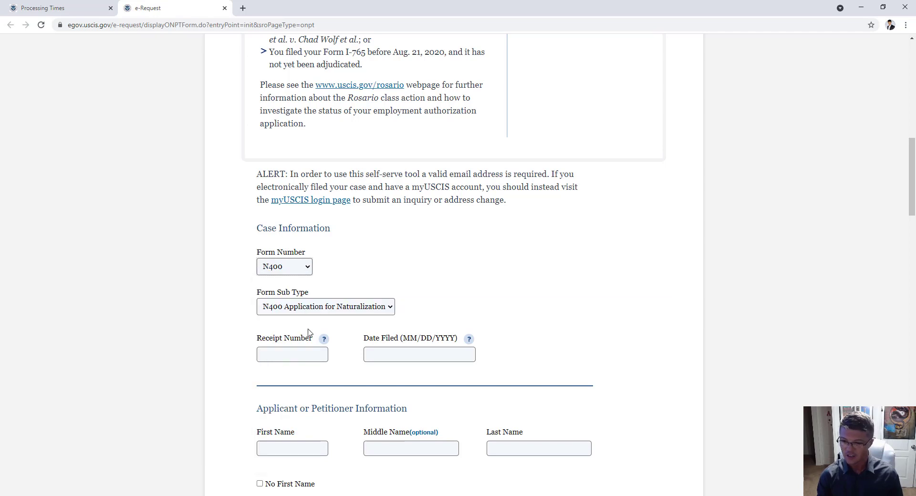
left_click(339, 310)
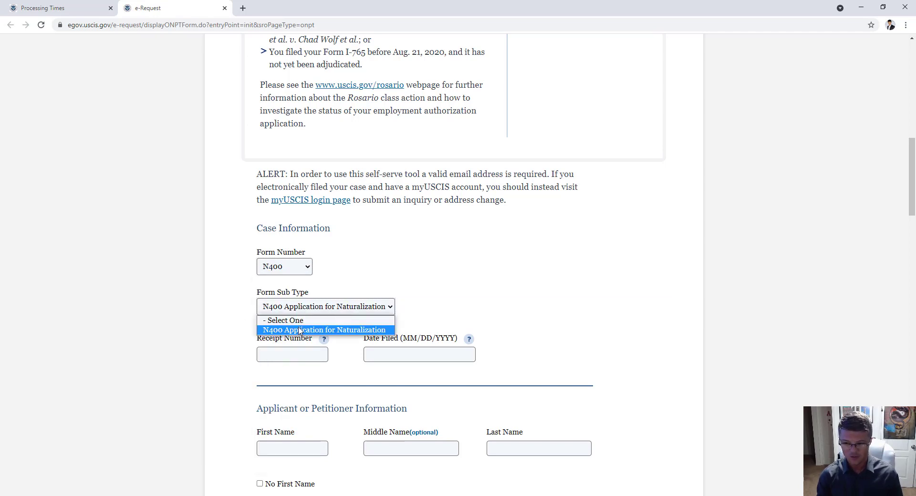
left_click(301, 330)
Move through the receipt number, Date Filed, first name and last action fields without filling them.
left_click(285, 356)
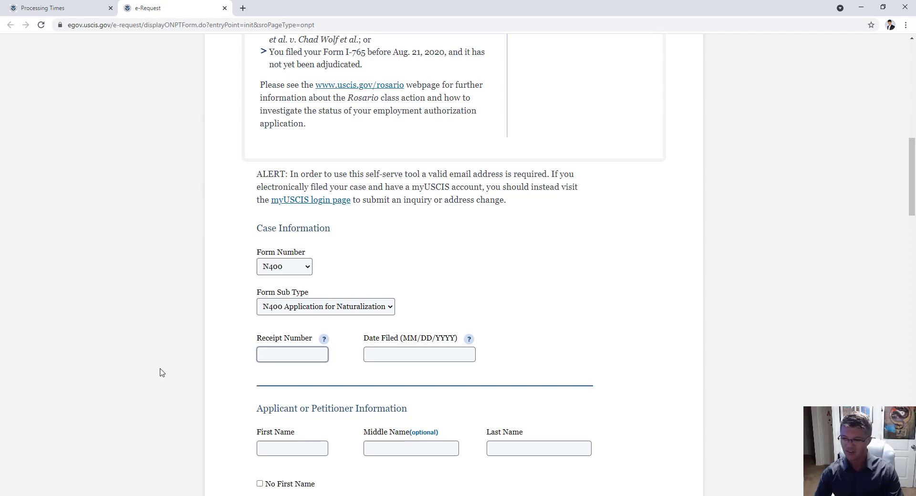
left_click(414, 353)
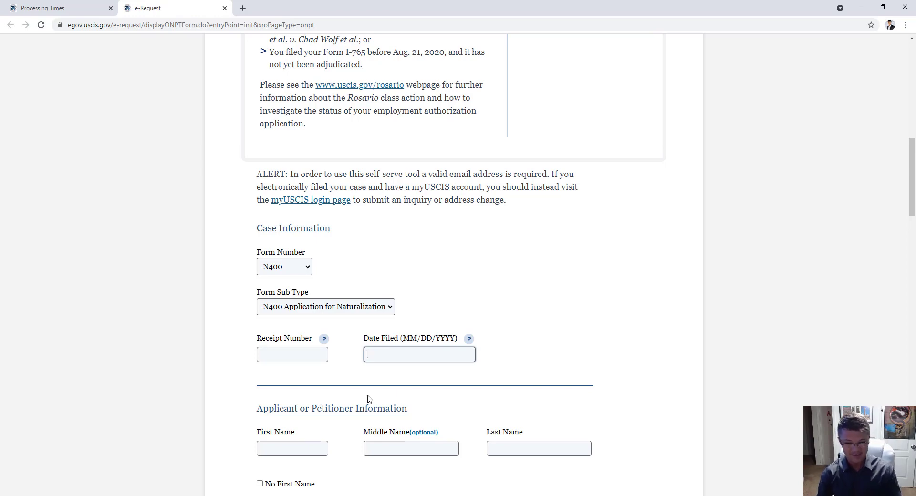
scroll(215, 203, "down", 4)
left_click(300, 263)
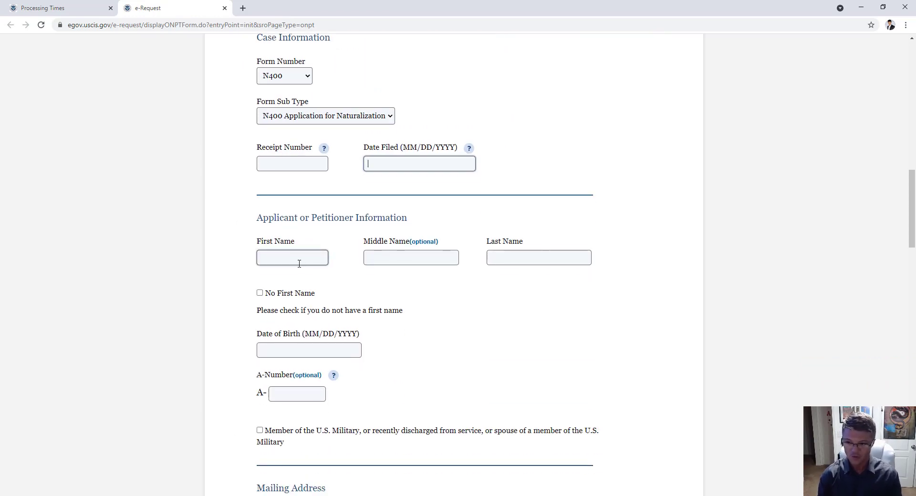
scroll(247, 280, "down", 2)
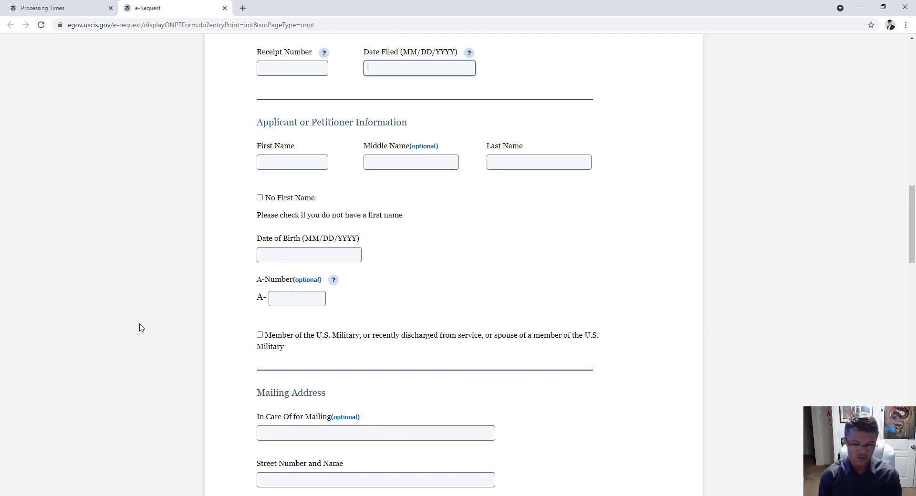
scroll(107, 318, "down", 4)
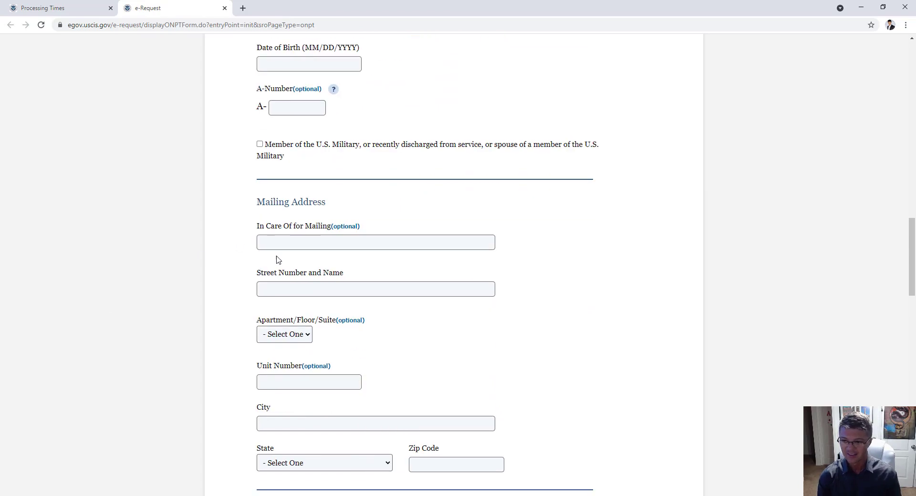
scroll(278, 260, "down", 7)
left_click(263, 245)
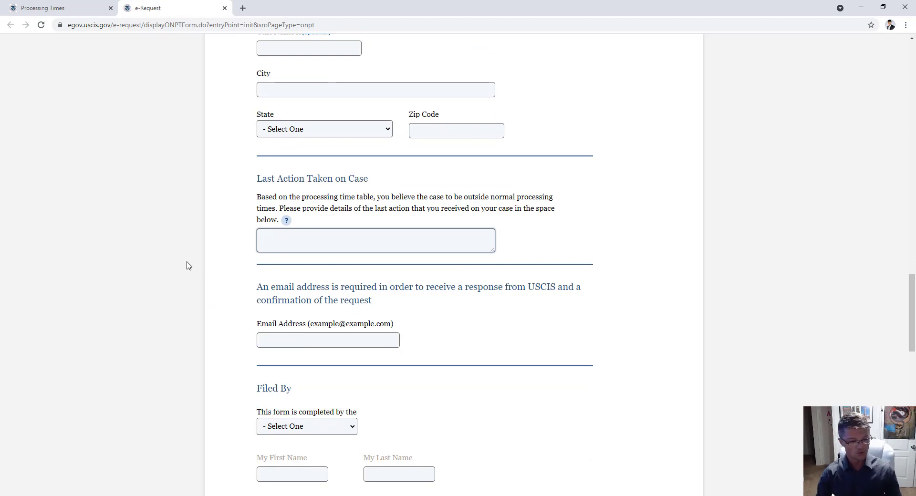
Load uscis.gov in a new browser tab.
left_click(241, 6)
type("uscis.gov")
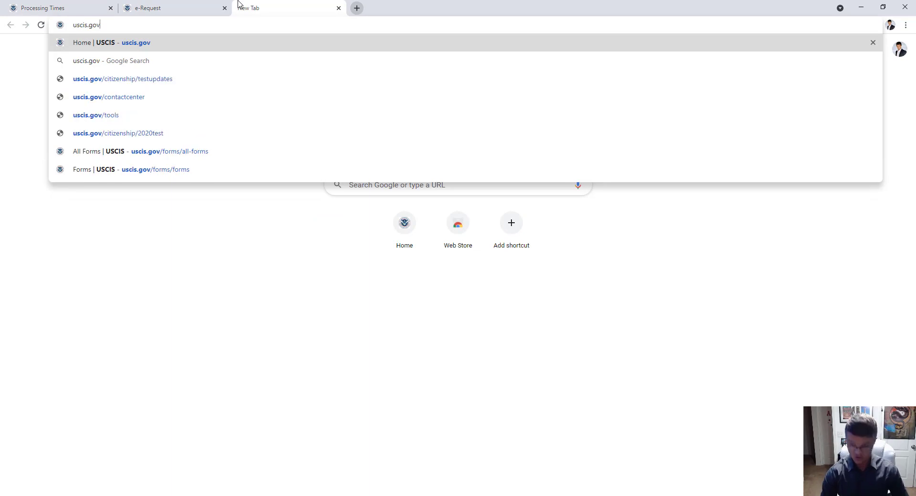
key("Return")
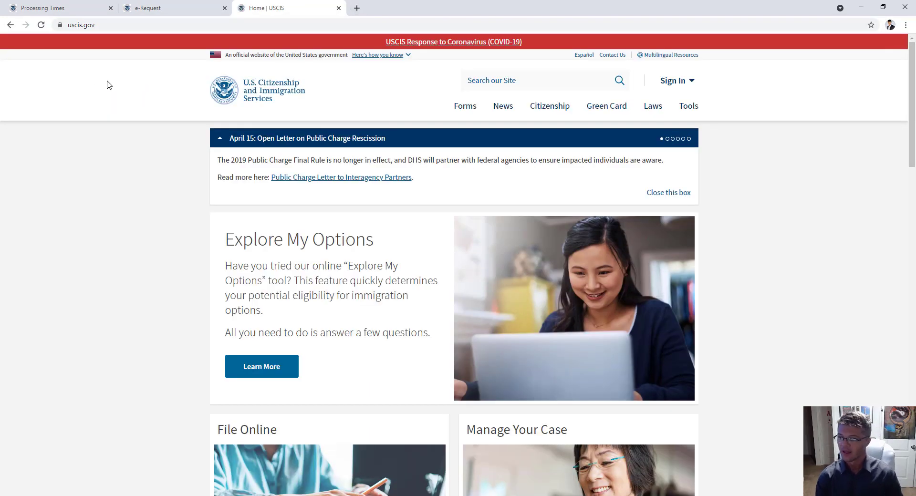
Open Case Status Online, select its receipt number box, then switch back to the e-Request tab.
scroll(108, 84, "down", 6)
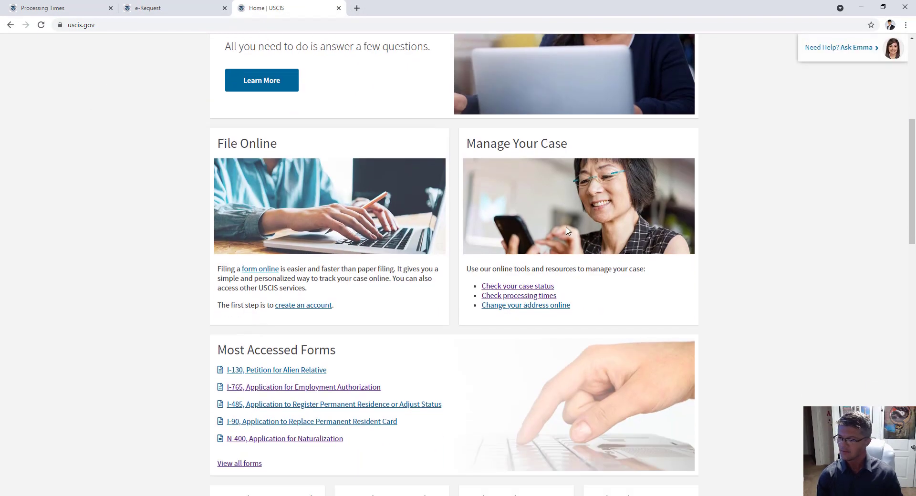
left_click(525, 286)
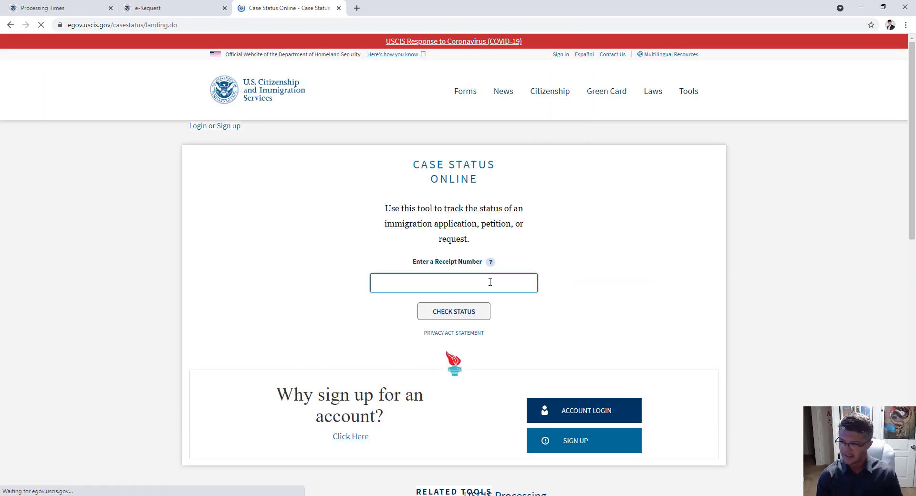
left_click(488, 280)
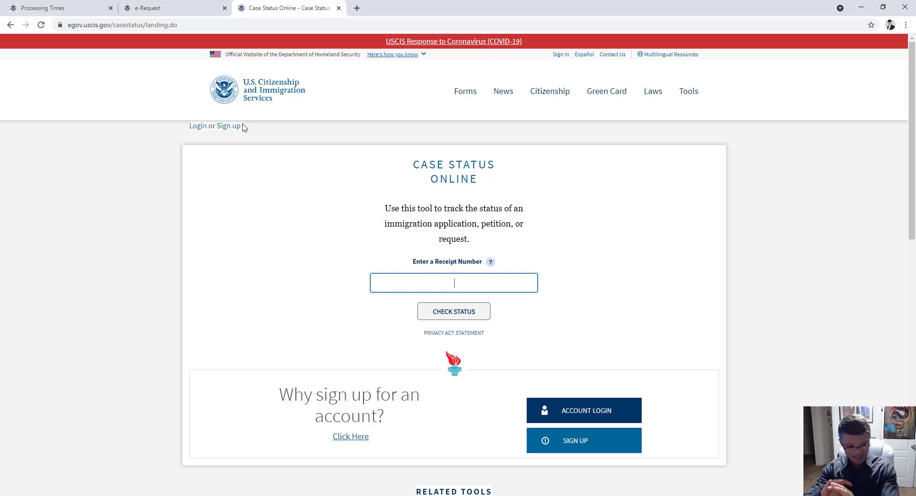
left_click(177, 8)
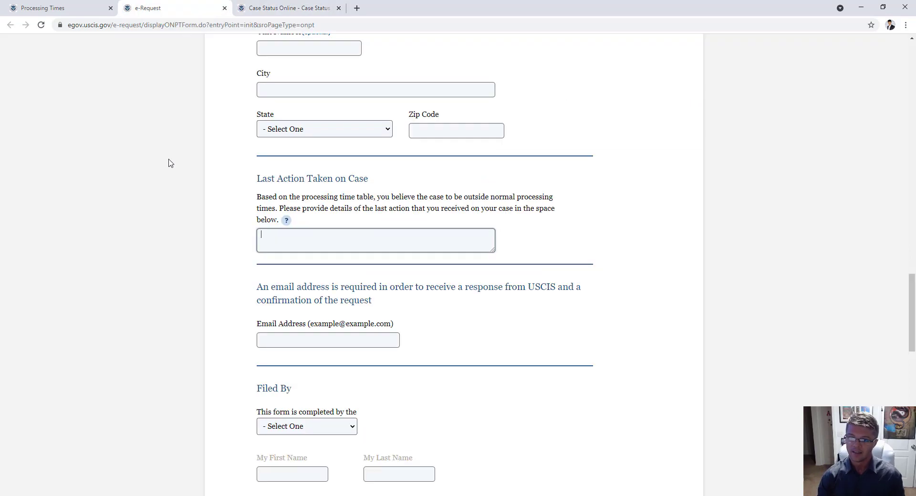
Set the last-action details to 'Background check scheduled. Biometrics appointment completed.'.
type("A")
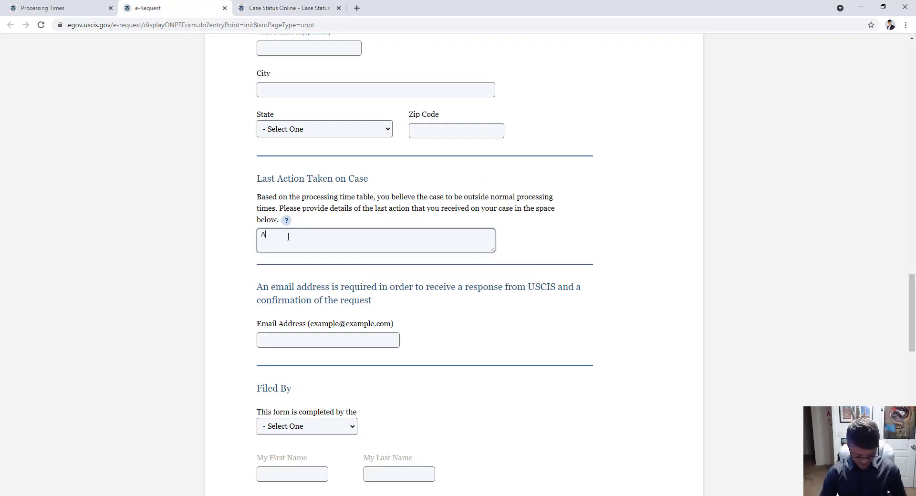
type("pplication received.")
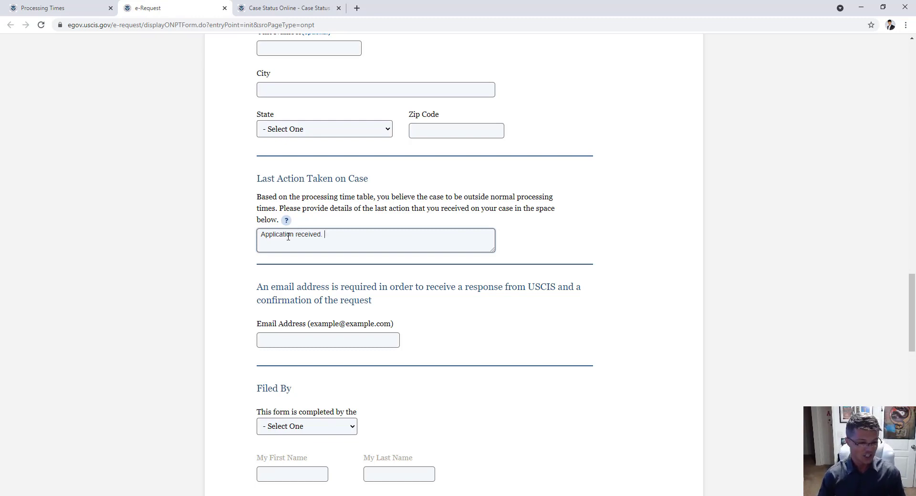
triple_click(315, 244)
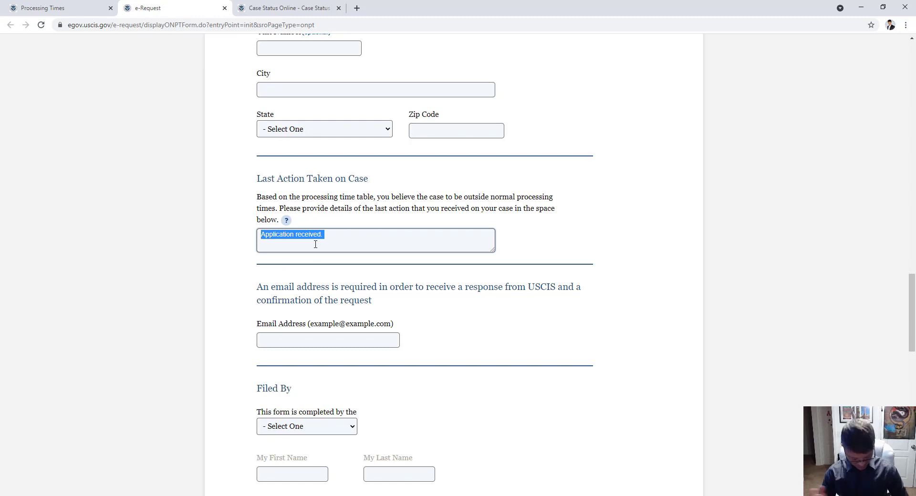
type("Background check")
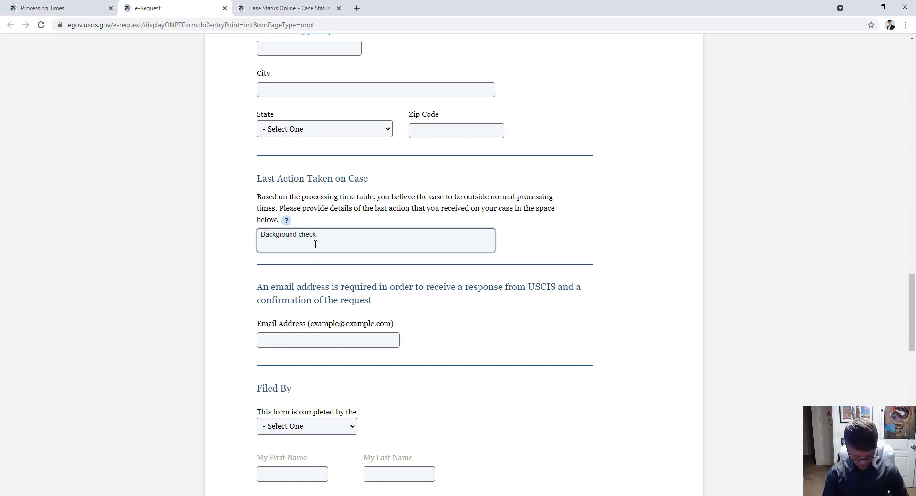
type(" scheduled.")
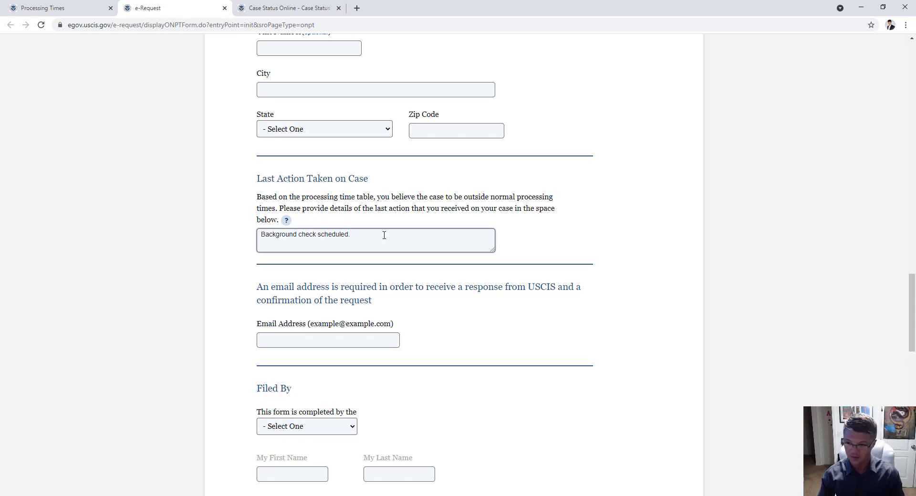
left_click(264, 6)
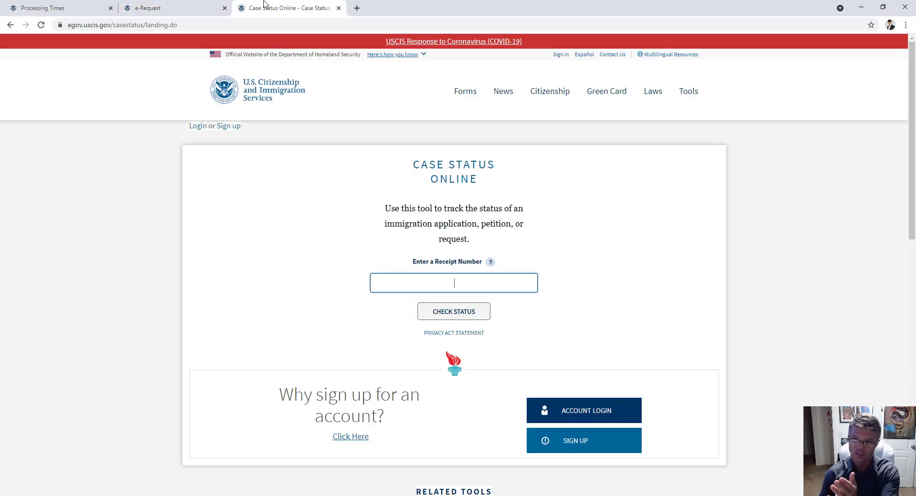
left_click(211, 7)
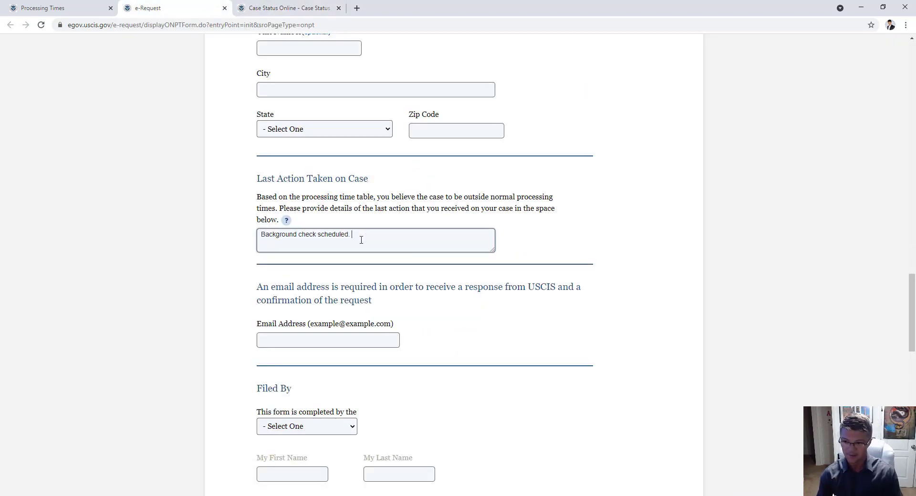
type("Biom")
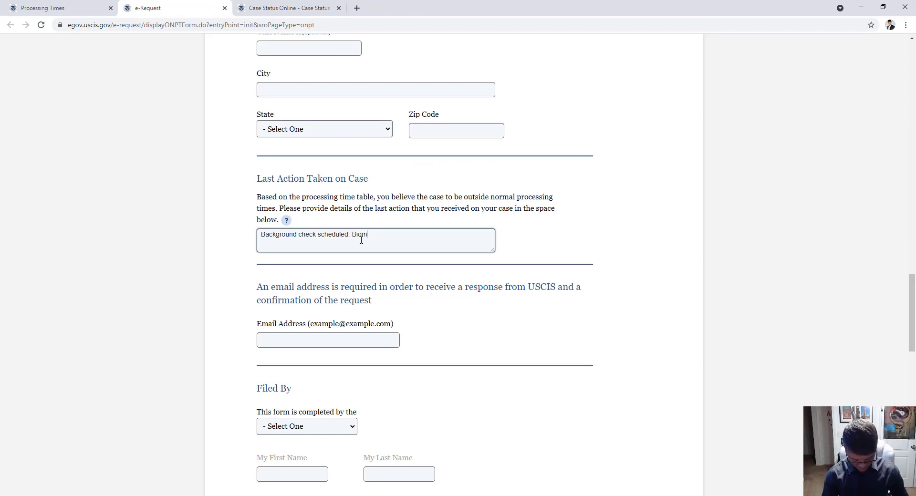
type("etrics appoin")
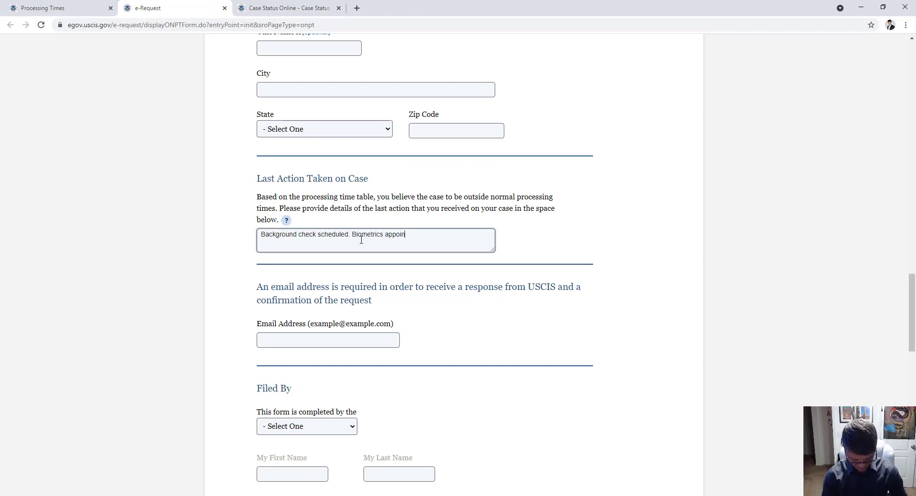
type("t")
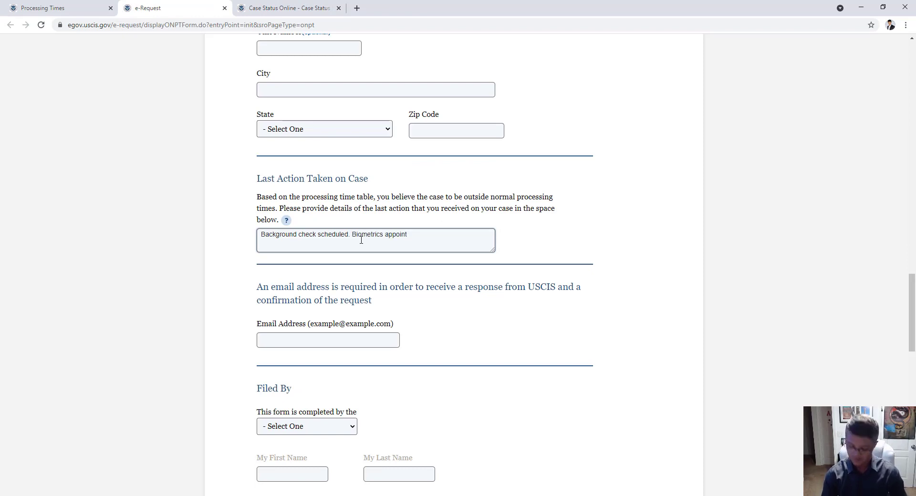
type("ment completed.")
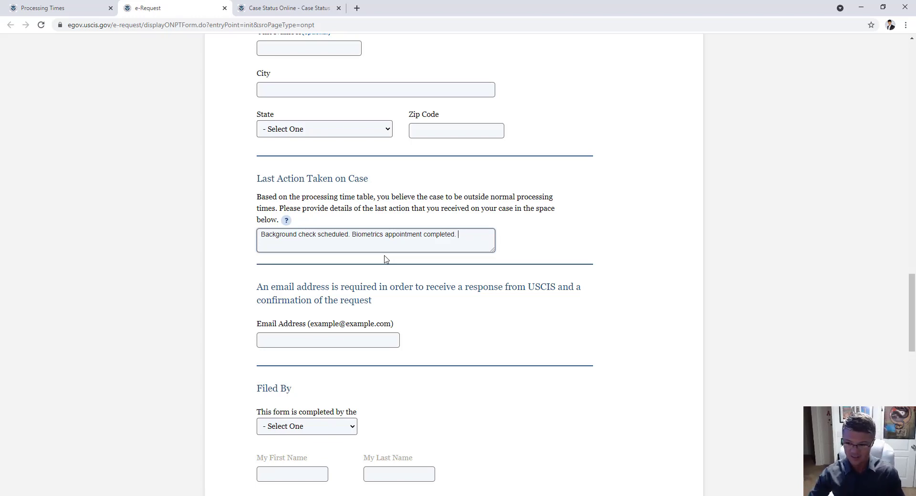
Mark the form as completed by the Applicant or Petitioner.
scroll(385, 259, "down", 3)
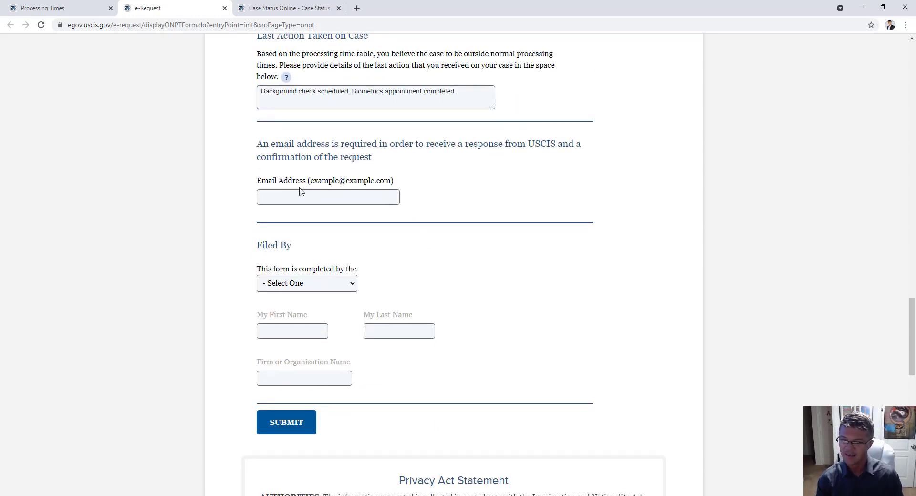
left_click(288, 282)
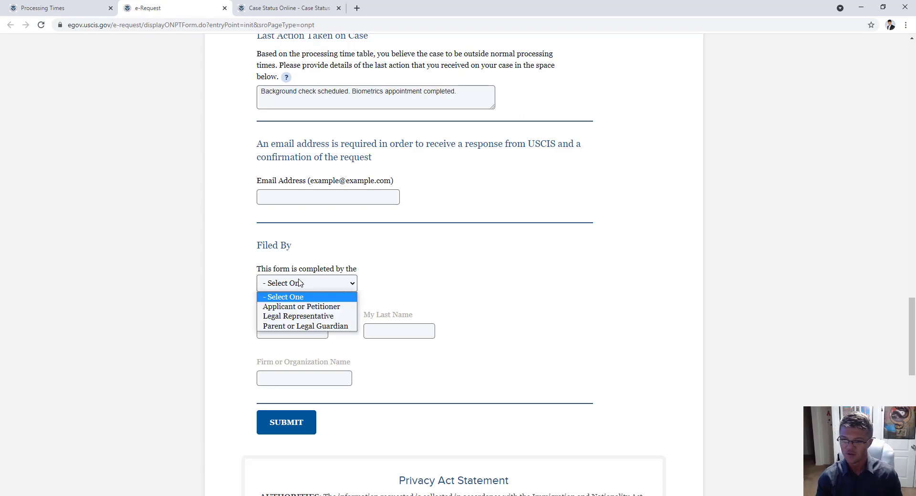
left_click(318, 308)
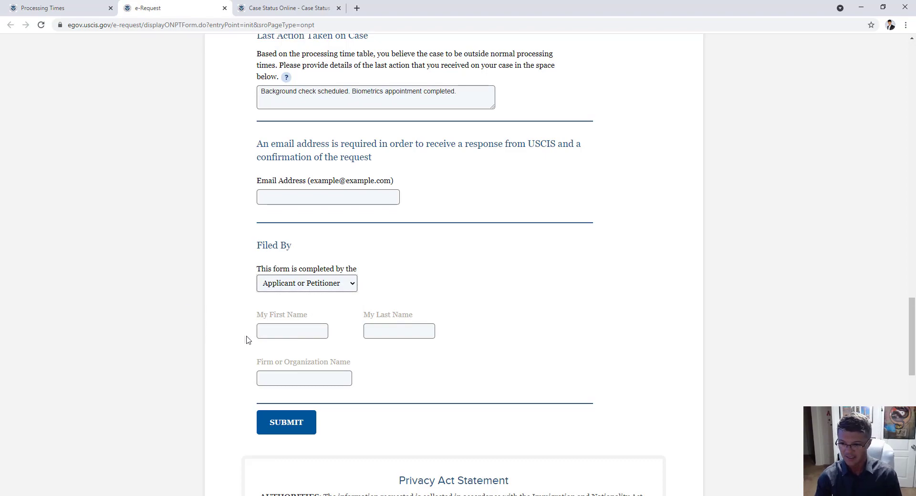
scroll(74, 398, "up", 15)
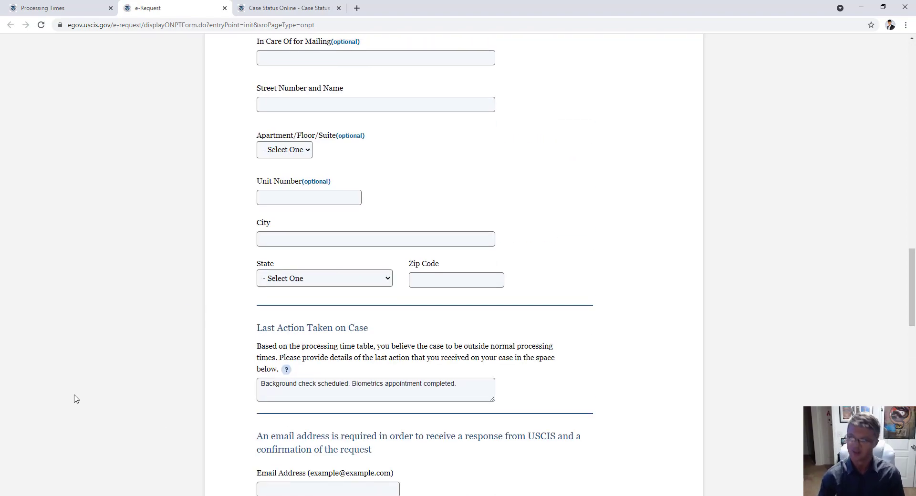
Return to the Processing Times page showing N-400 at Atlanta GA taking 13 to 23 months.
left_click(70, 6)
scroll(104, 208, "up", 10)
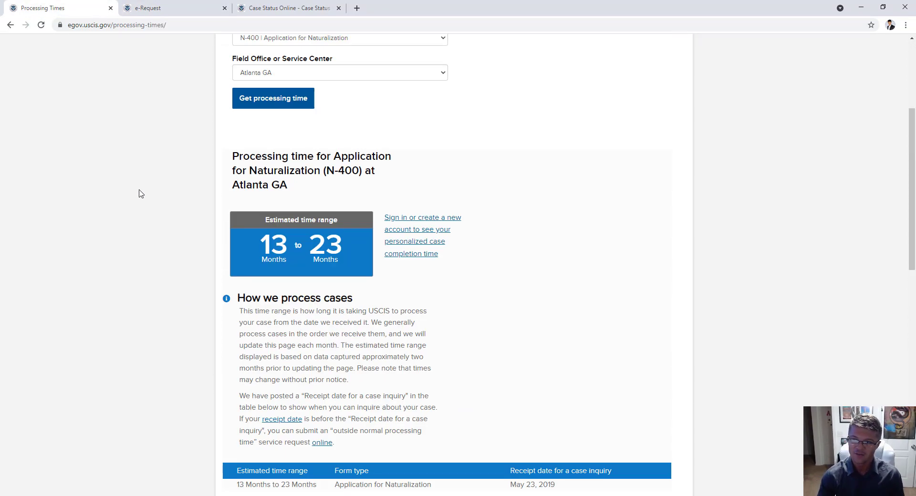
scroll(141, 194, "down", 1)
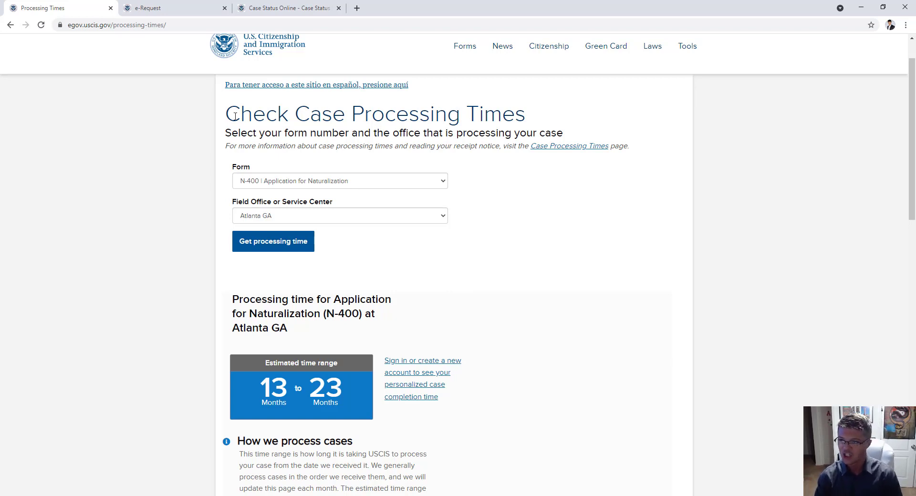
left_click_drag(236, 117, 538, 118)
left_click(538, 120)
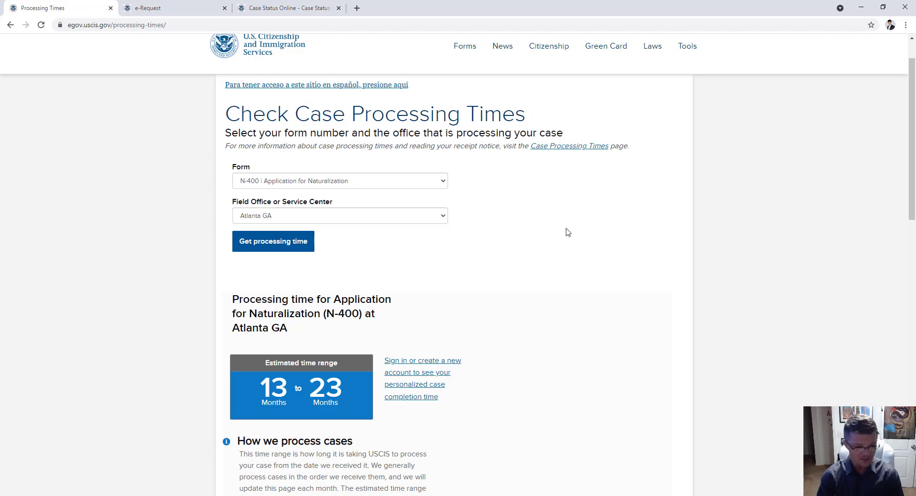
Reveal and select the page's full web address, then bring up the Form list.
left_click_drag(67, 25, 176, 28)
left_click(176, 28)
triple_click(95, 25)
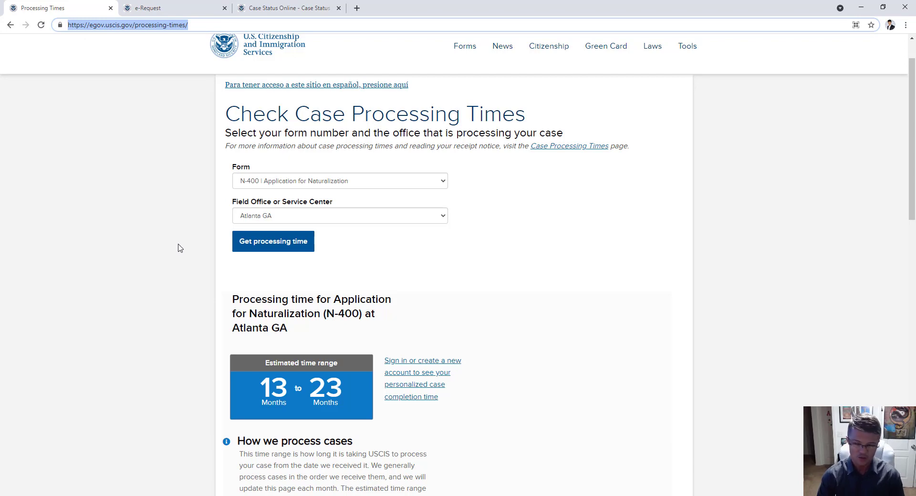
left_click(141, 267)
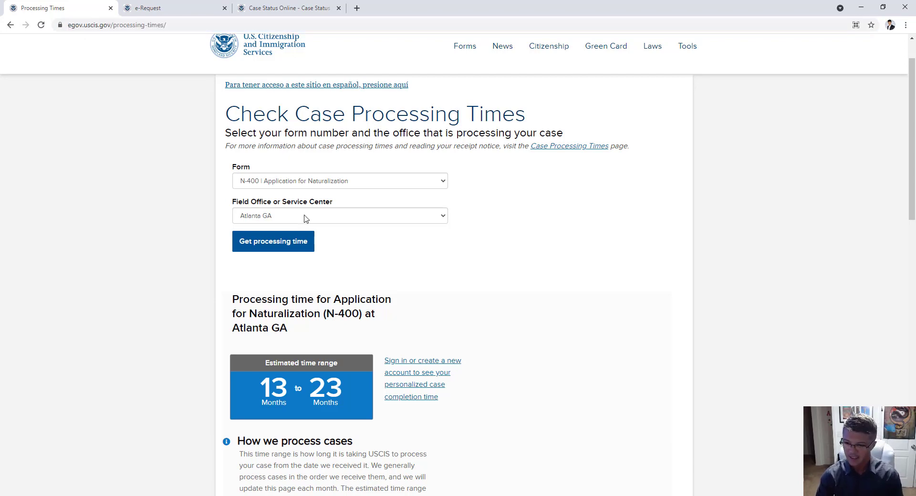
left_click(365, 185)
scroll(360, 321, "up", 5)
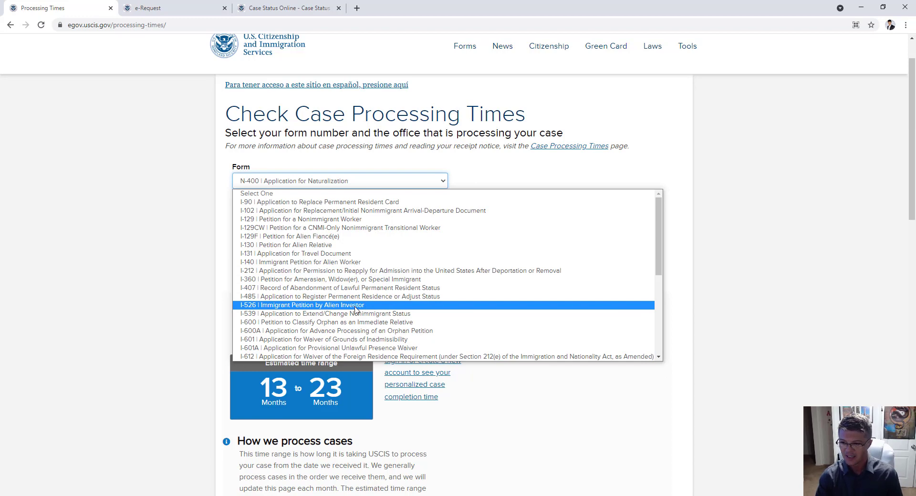
Get I-130 Petition for Alien Relative processing times at Nebraska Service Center (2 to 7 up to 101 to 131.5 months).
left_click(303, 246)
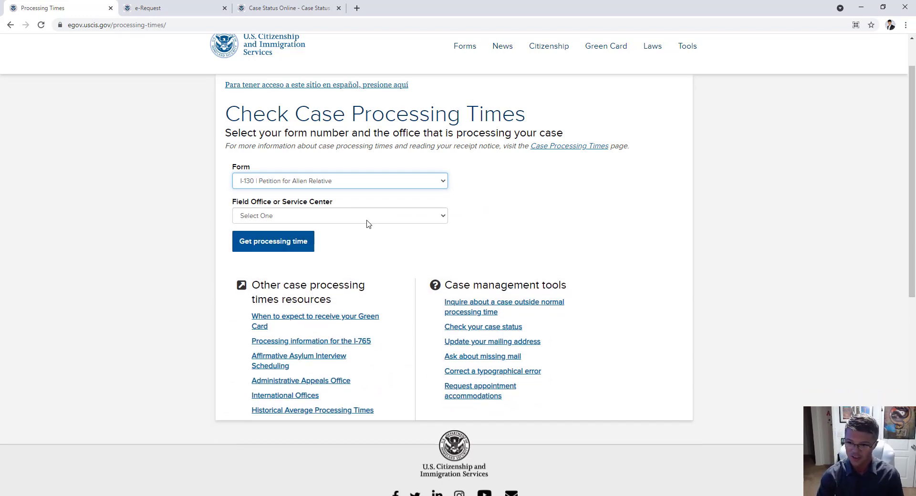
left_click(367, 217)
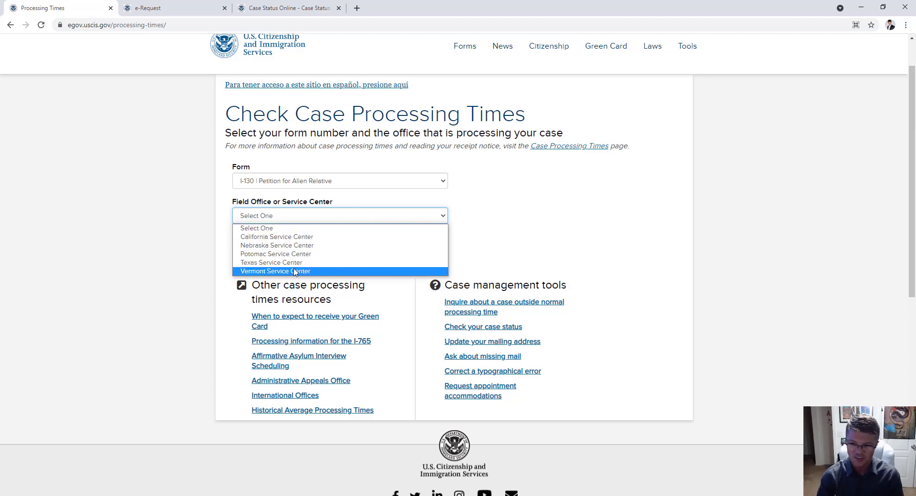
left_click(293, 245)
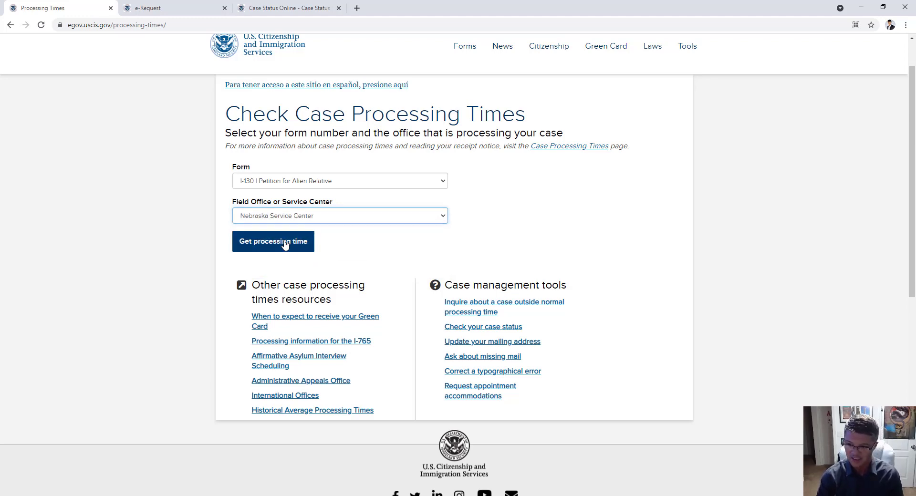
left_click(295, 241)
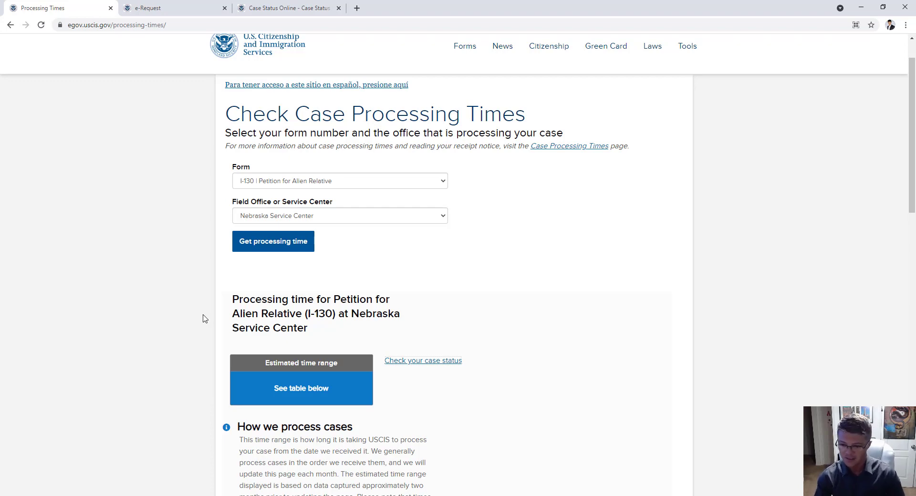
scroll(219, 312, "down", 8)
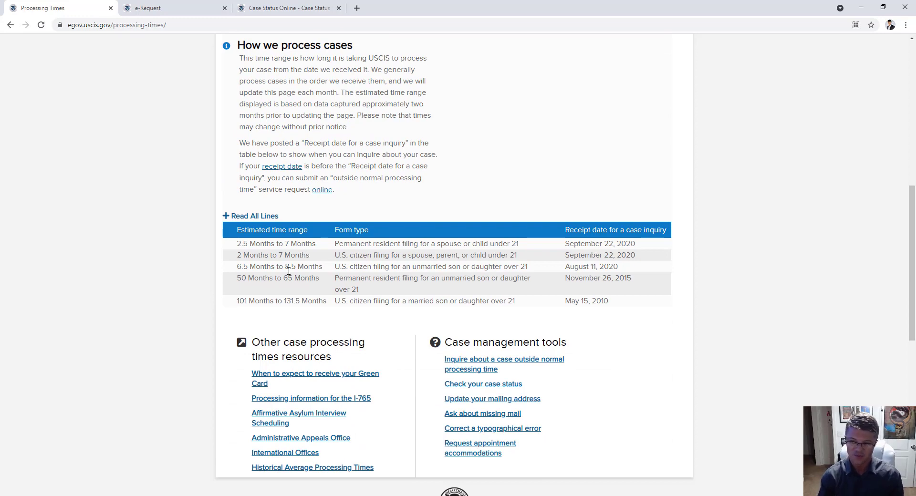
left_click_drag(238, 244, 316, 248)
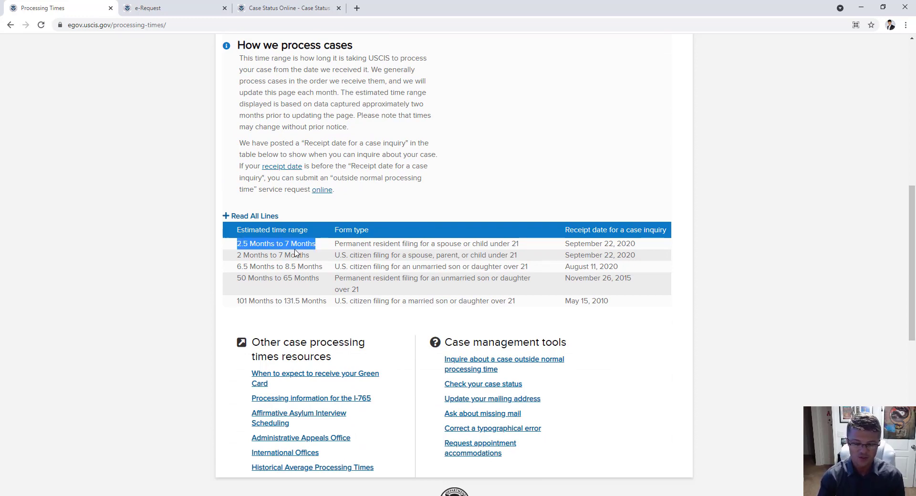
left_click(156, 291)
scroll(167, 296, "up", 9)
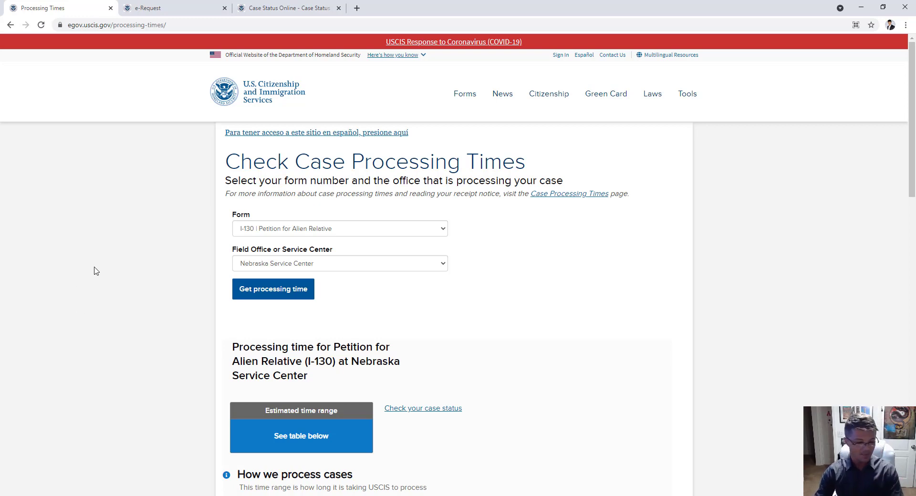
left_click(181, 7)
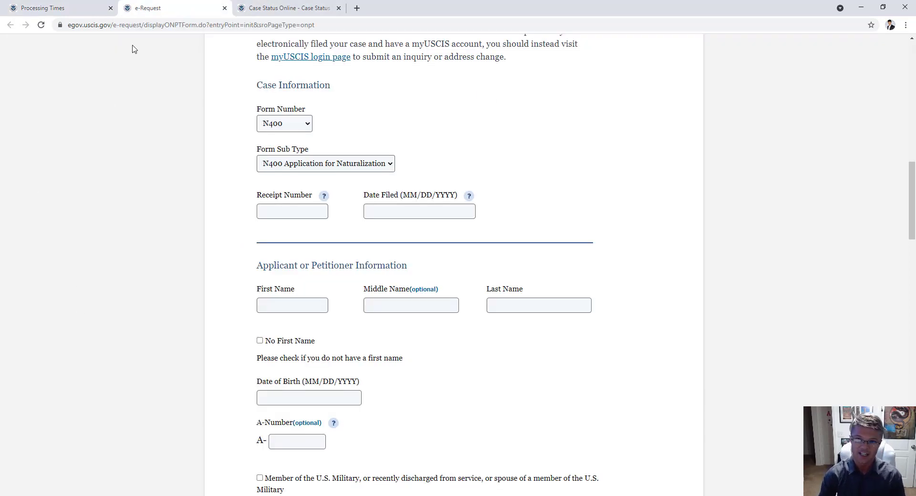
left_click(71, 6)
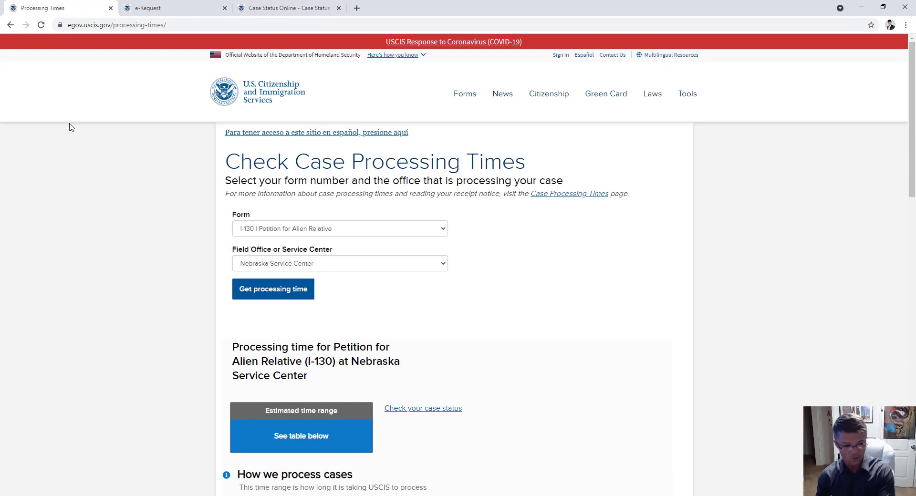